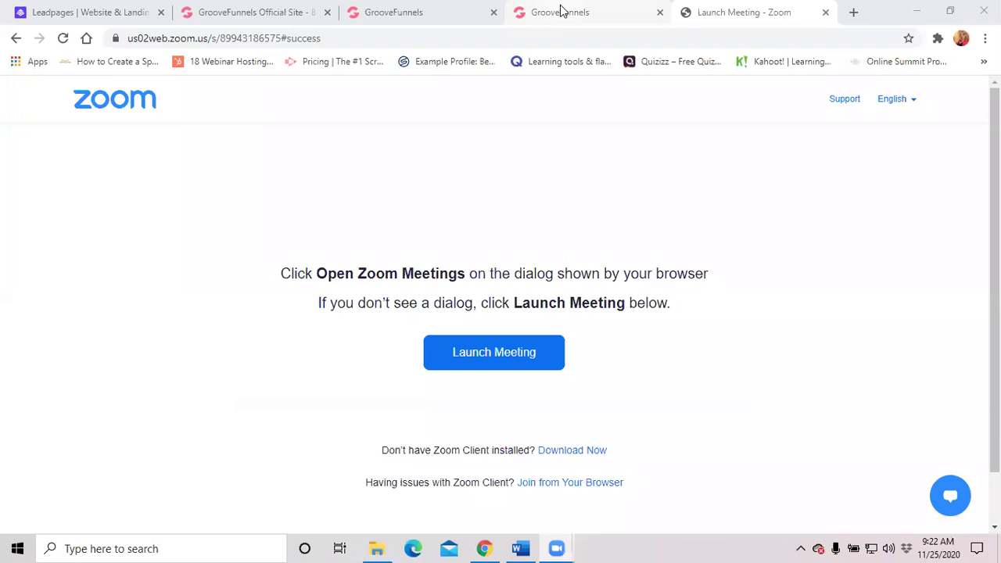
Switch to the GrooveFunnels tab and scroll My Sites until the Thank You Page card shows
{"action": "left_click", "coordinate": [558, 12]}
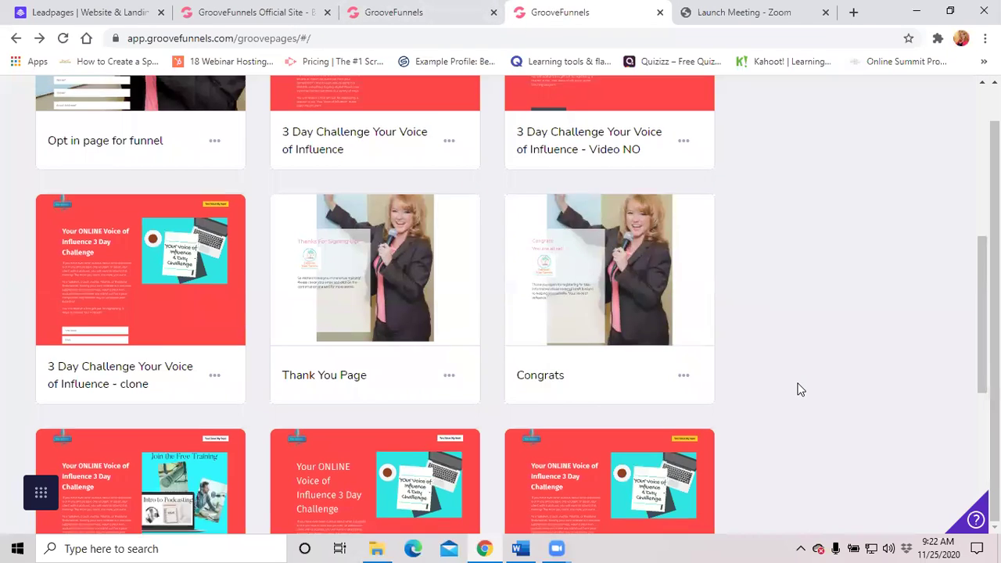
{"action": "scroll", "coordinate": [790, 387], "scroll_direction": "up", "scroll_amount": 3}
{"action": "scroll", "coordinate": [783, 384], "scroll_direction": "up", "scroll_amount": 2}
{"action": "scroll", "coordinate": [783, 384], "scroll_direction": "up", "scroll_amount": 1}
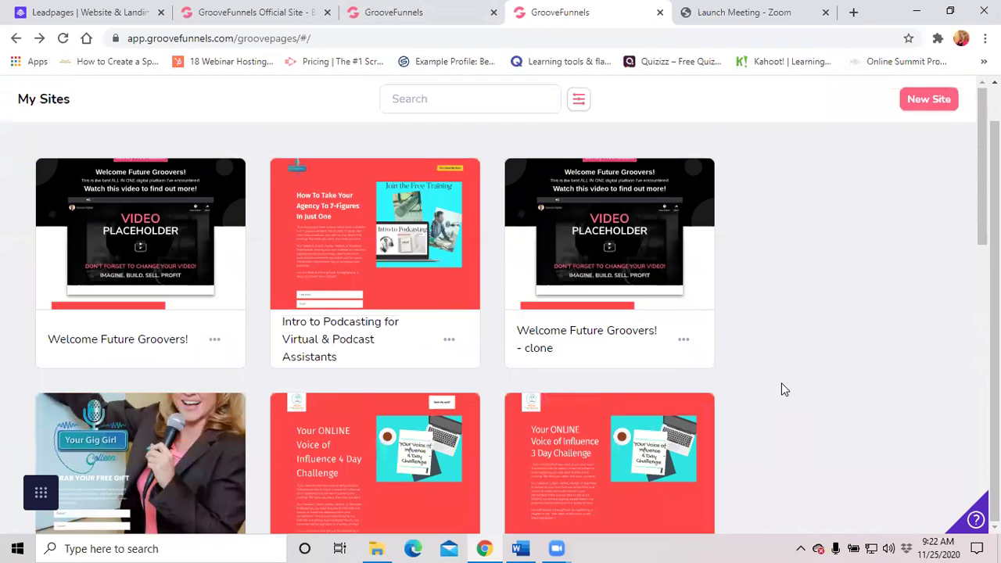
{"action": "scroll", "coordinate": [782, 382], "scroll_direction": "down", "scroll_amount": 5}
{"action": "scroll", "coordinate": [771, 390], "scroll_direction": "down", "scroll_amount": 2}
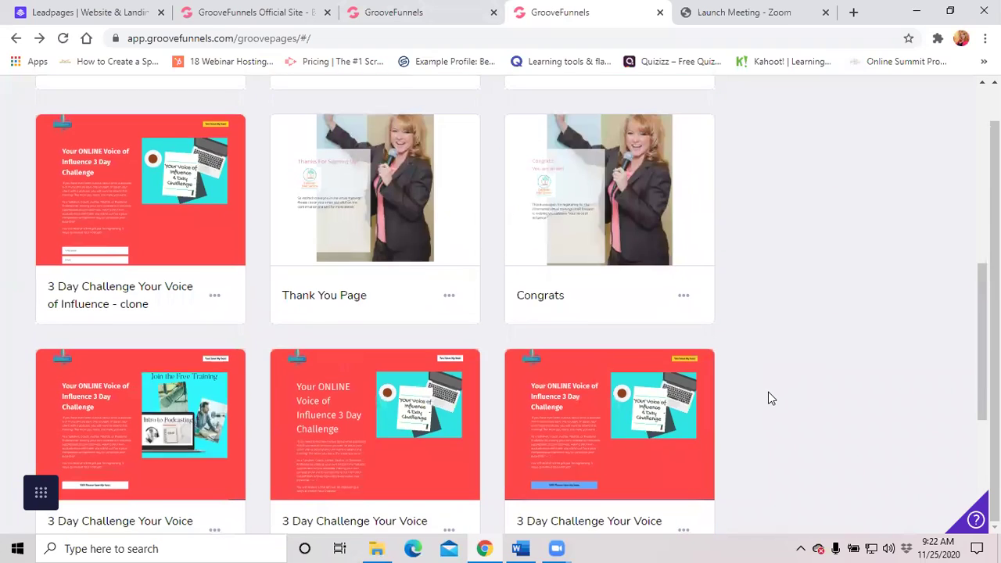
{"action": "scroll", "coordinate": [770, 398], "scroll_direction": "up", "scroll_amount": 3}
{"action": "scroll", "coordinate": [769, 397], "scroll_direction": "up", "scroll_amount": 2}
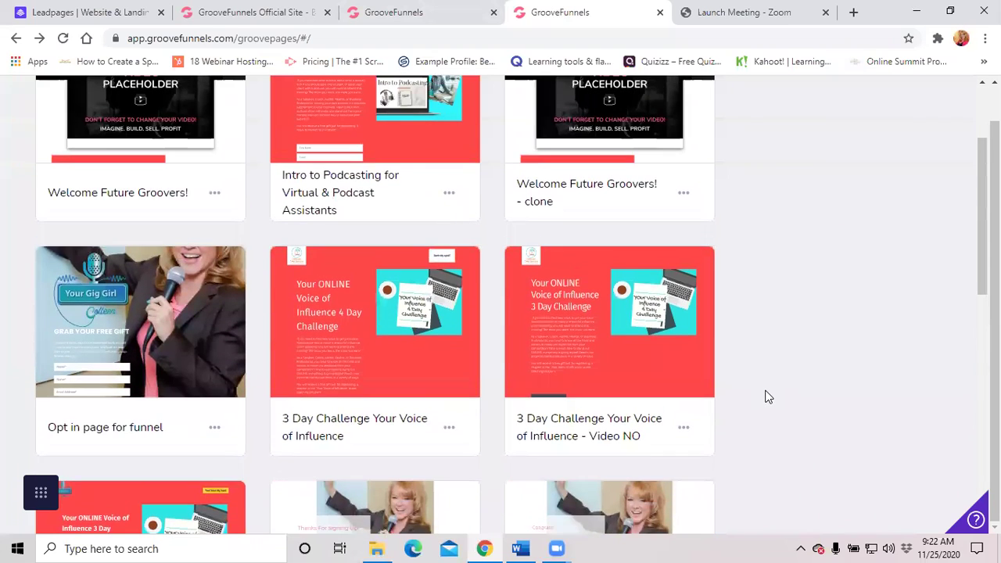
{"action": "scroll", "coordinate": [768, 398], "scroll_direction": "up", "scroll_amount": 1}
{"action": "scroll", "coordinate": [768, 397], "scroll_direction": "up", "scroll_amount": 1}
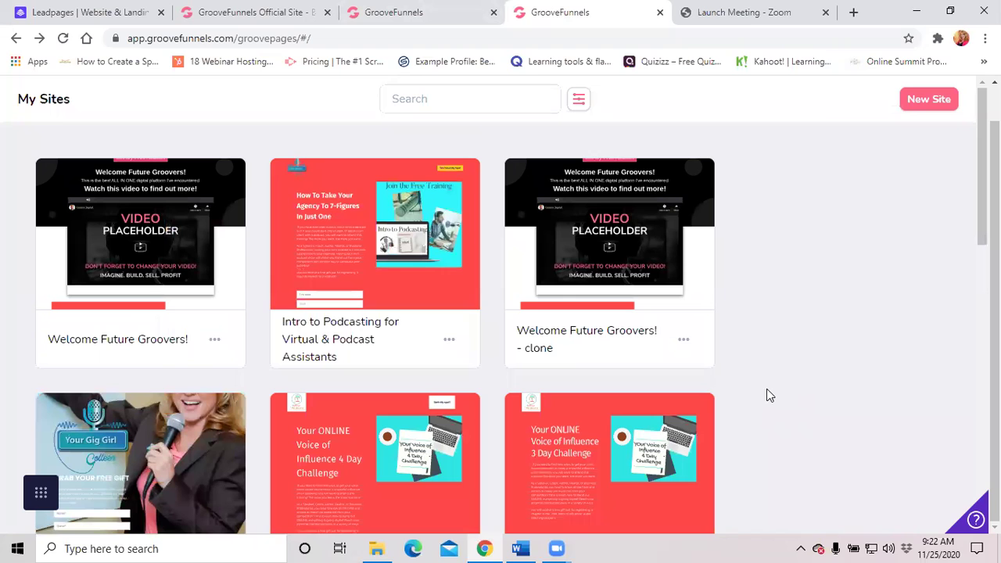
{"action": "scroll", "coordinate": [353, 404], "scroll_direction": "down", "scroll_amount": 1}
{"action": "scroll", "coordinate": [329, 419], "scroll_direction": "down", "scroll_amount": 1}
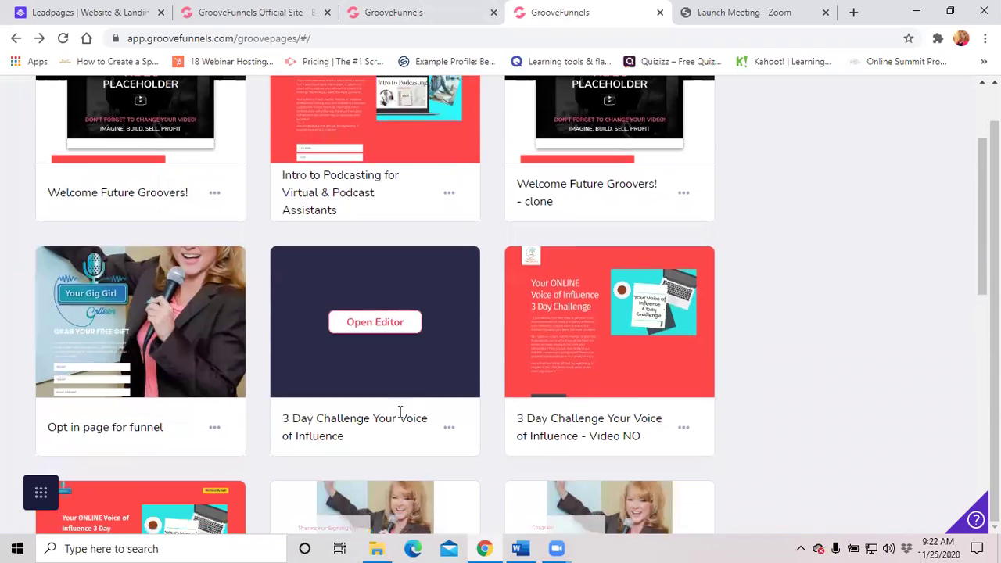
{"action": "scroll", "coordinate": [828, 357], "scroll_direction": "up", "scroll_amount": 2}
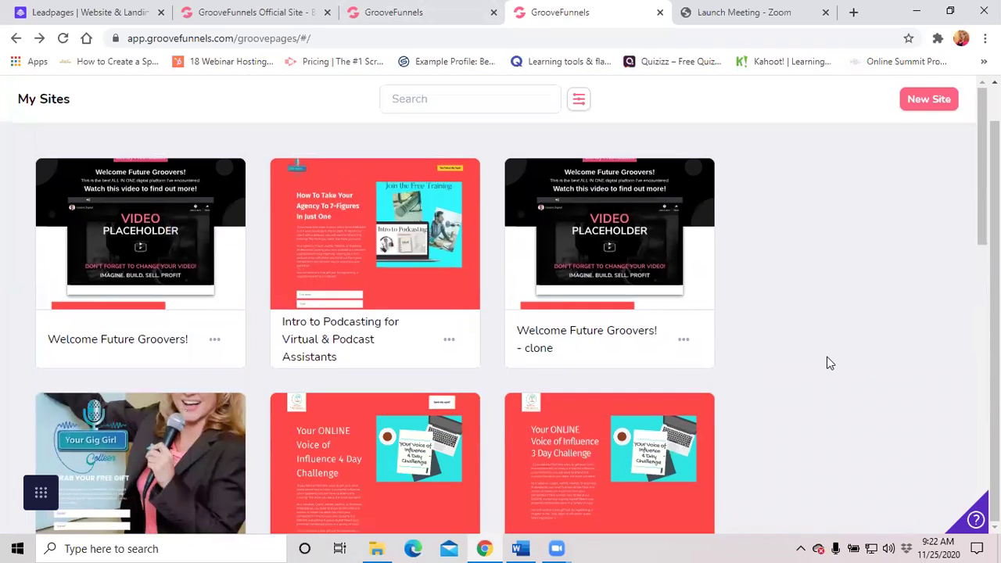
{"action": "scroll", "coordinate": [821, 357], "scroll_direction": "down", "scroll_amount": 2}
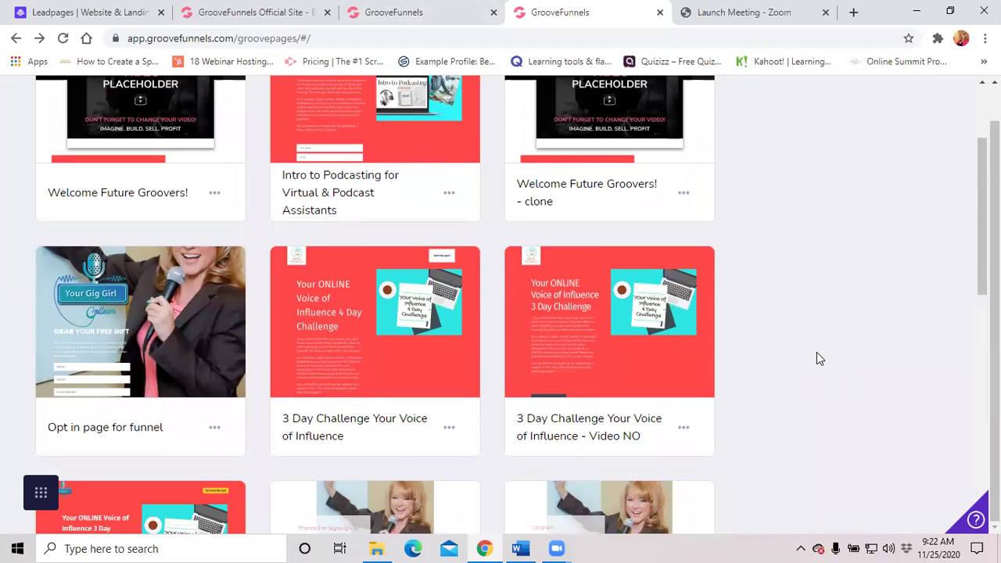
{"action": "scroll", "coordinate": [799, 368], "scroll_direction": "down", "scroll_amount": 1}
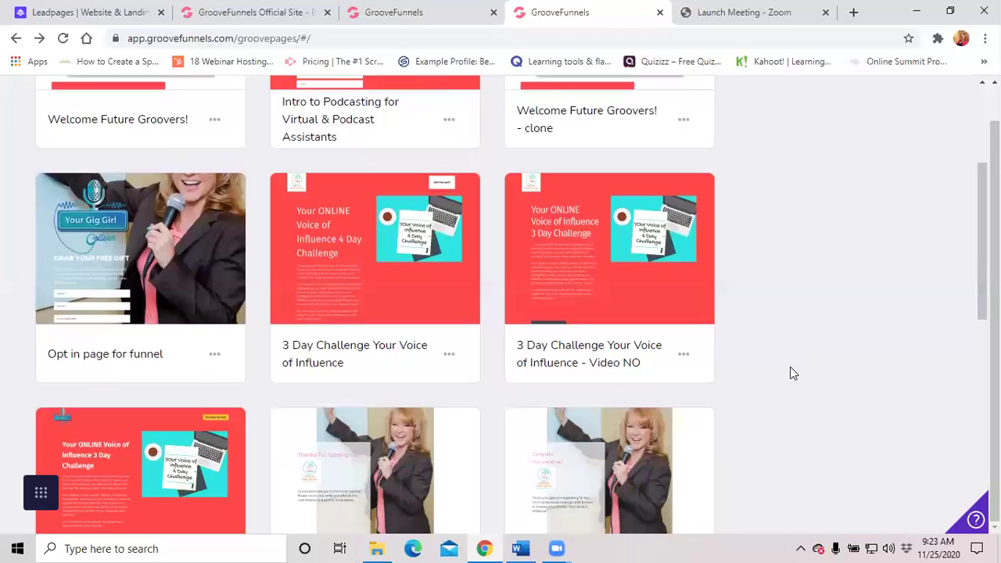
{"action": "scroll", "coordinate": [790, 374], "scroll_direction": "down", "scroll_amount": 3}
{"action": "scroll", "coordinate": [787, 378], "scroll_direction": "down", "scroll_amount": 2}
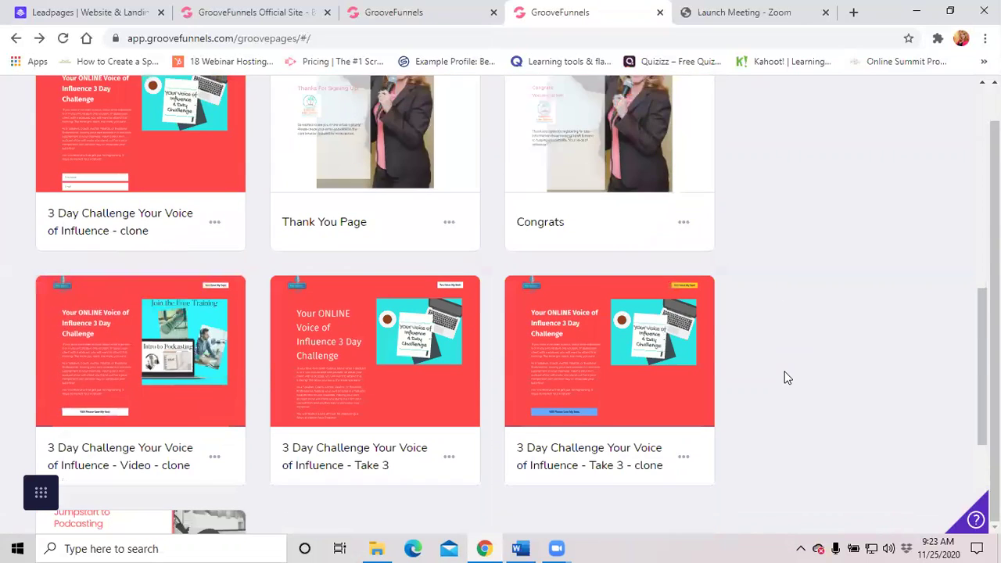
{"action": "scroll", "coordinate": [787, 378], "scroll_direction": "down", "scroll_amount": 4}
{"action": "scroll", "coordinate": [786, 378], "scroll_direction": "up", "scroll_amount": 1}
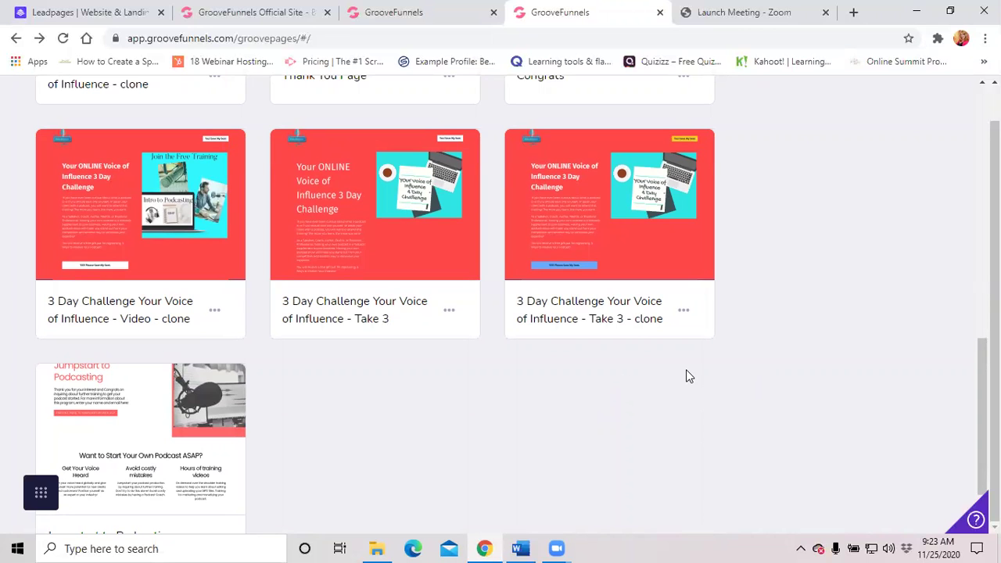
{"action": "scroll", "coordinate": [688, 377], "scroll_direction": "up", "scroll_amount": 2}
{"action": "scroll", "coordinate": [685, 380], "scroll_direction": "up", "scroll_amount": 2}
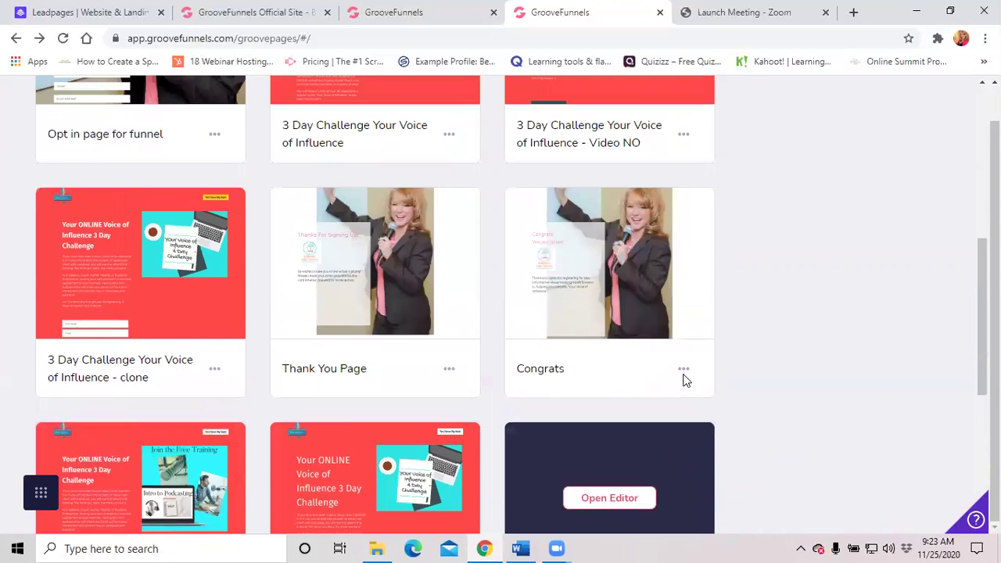
{"action": "scroll", "coordinate": [685, 381], "scroll_direction": "up", "scroll_amount": 2}
{"action": "scroll", "coordinate": [684, 381], "scroll_direction": "up", "scroll_amount": 2}
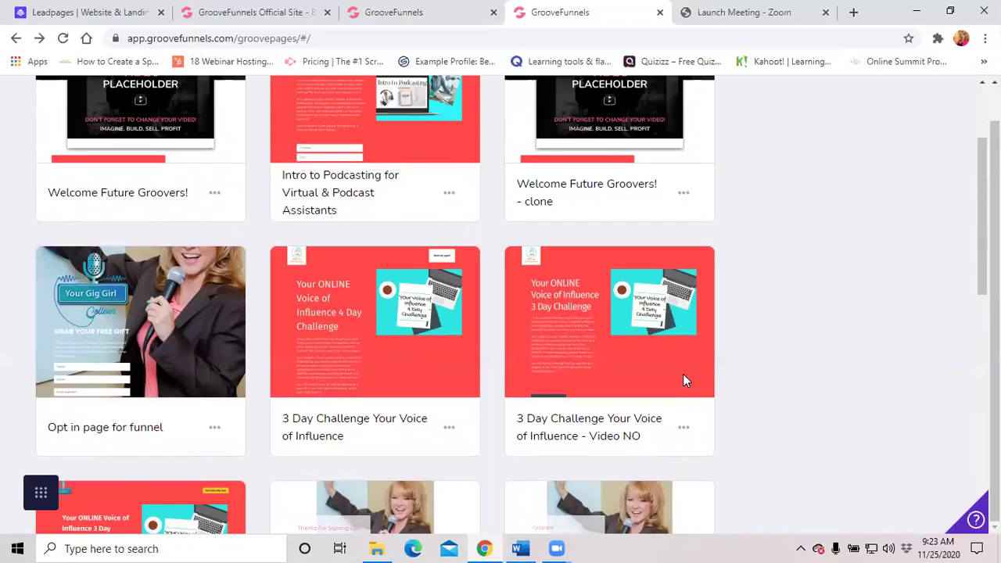
{"action": "scroll", "coordinate": [682, 375], "scroll_direction": "down", "scroll_amount": 2}
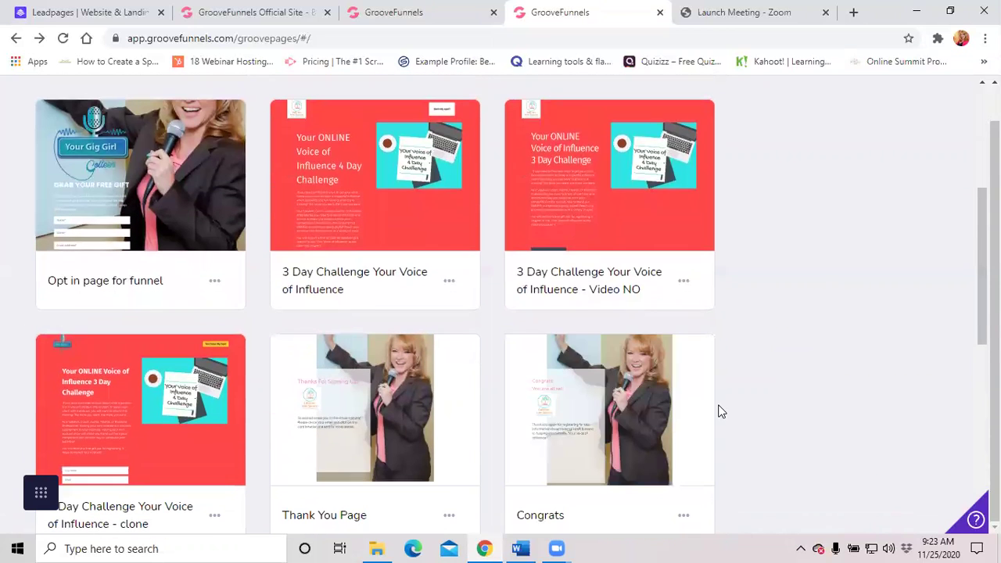
{"action": "scroll", "coordinate": [719, 409], "scroll_direction": "down", "scroll_amount": 3}
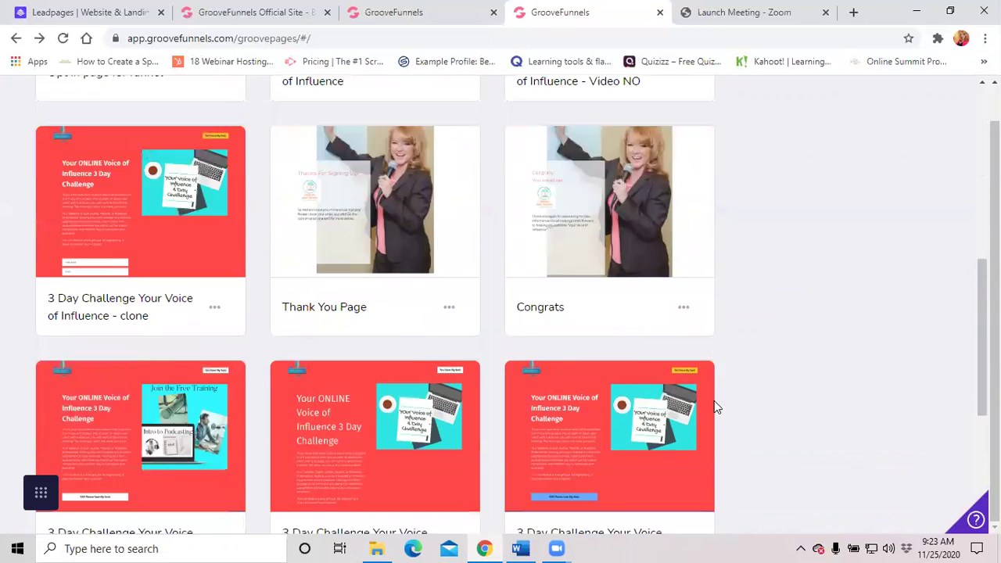
{"action": "scroll", "coordinate": [714, 400], "scroll_direction": "down", "scroll_amount": 2}
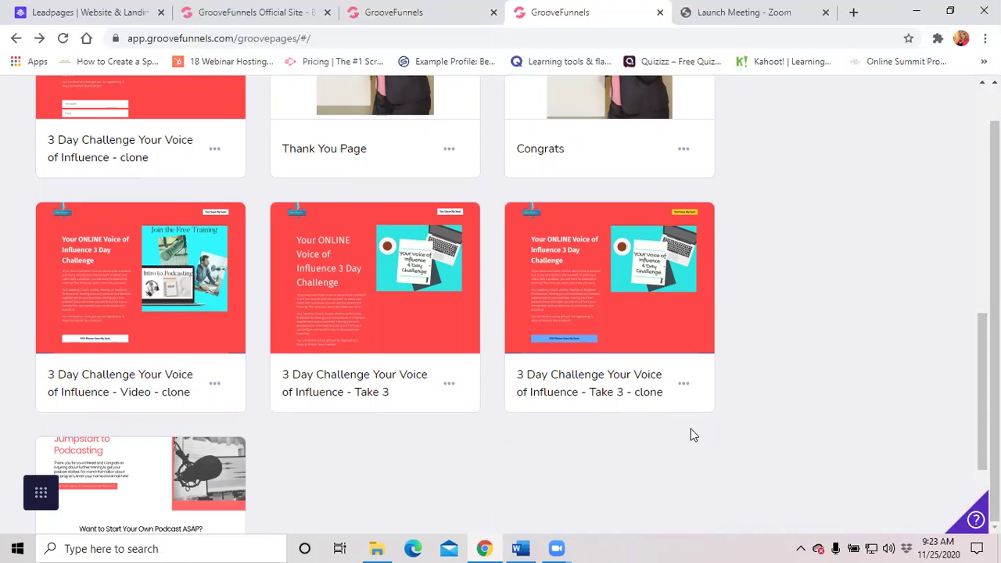
{"action": "scroll", "coordinate": [690, 434], "scroll_direction": "down", "scroll_amount": 1}
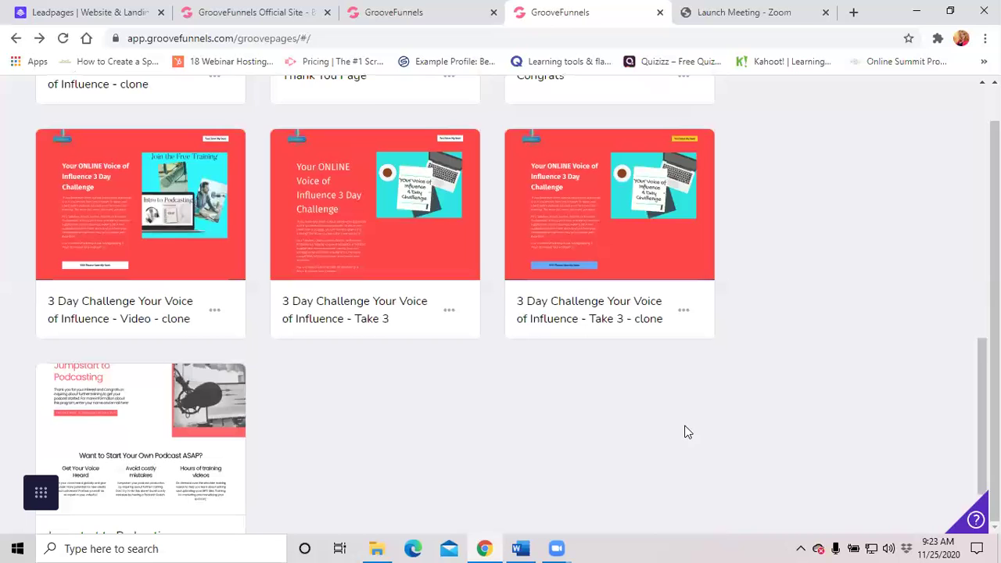
{"action": "scroll", "coordinate": [688, 432], "scroll_direction": "down", "scroll_amount": 1}
{"action": "scroll", "coordinate": [639, 420], "scroll_direction": "up", "scroll_amount": 4}
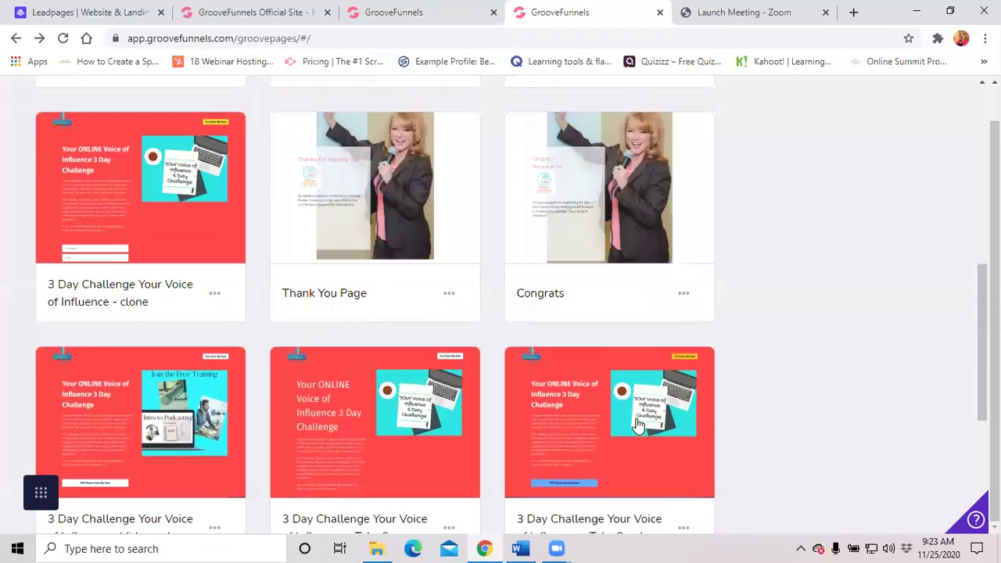
{"action": "scroll", "coordinate": [638, 424], "scroll_direction": "up", "scroll_amount": 2}
{"action": "scroll", "coordinate": [639, 425], "scroll_direction": "down", "scroll_amount": 1}
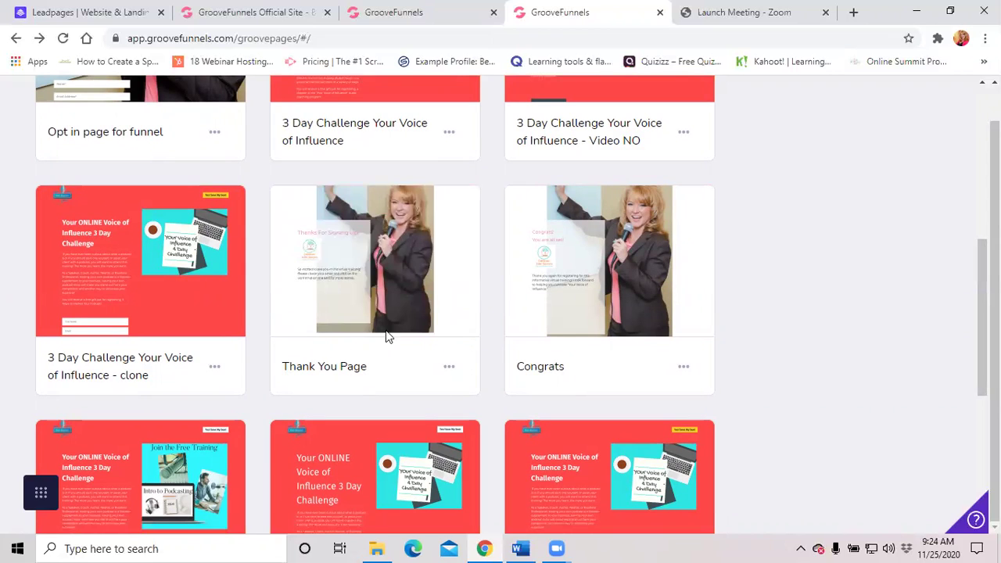
Clone the Thank You Page site and open the copy's site-wide options menu in the editor
{"action": "left_click", "coordinate": [451, 367]}
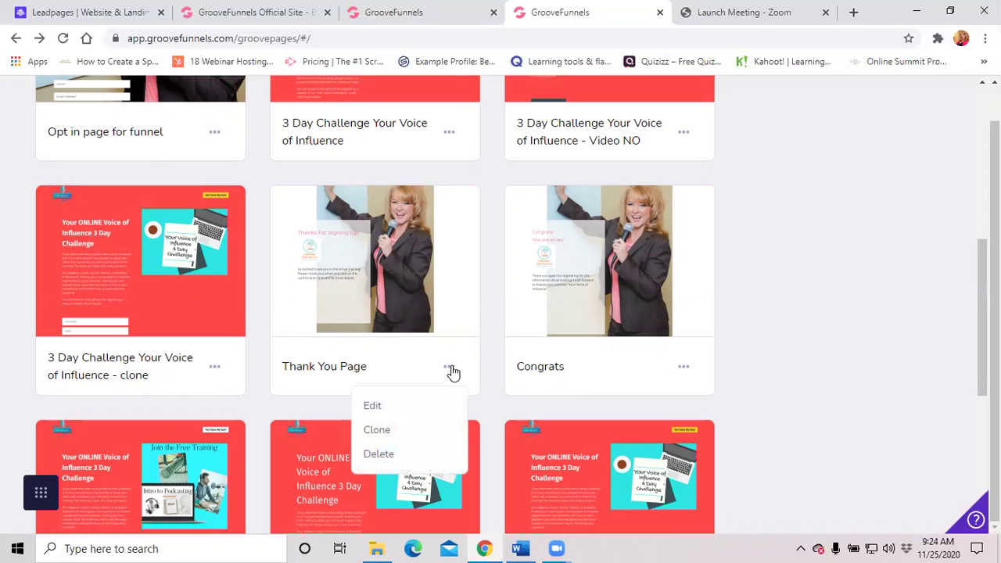
{"action": "left_click", "coordinate": [389, 424]}
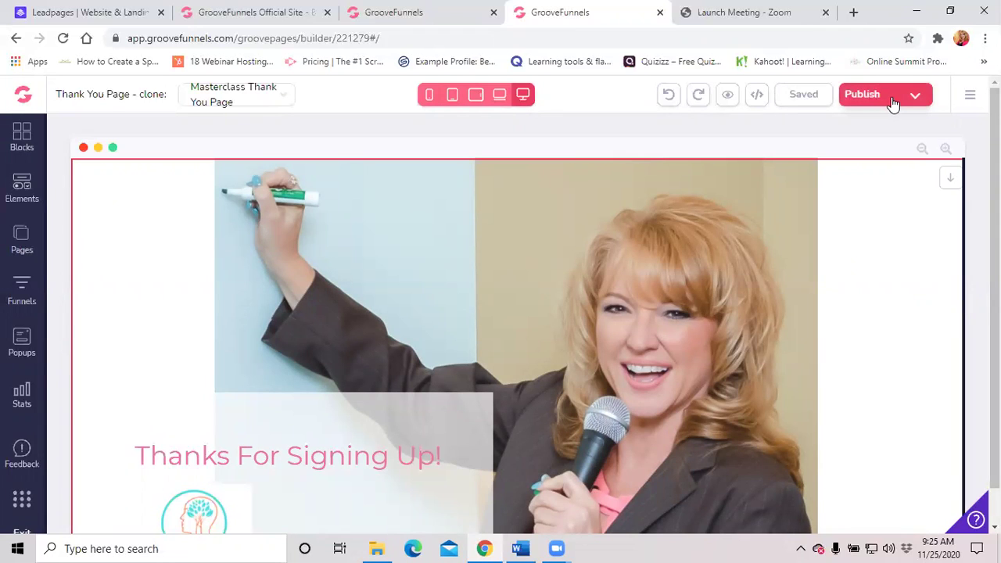
{"action": "left_click", "coordinate": [968, 97]}
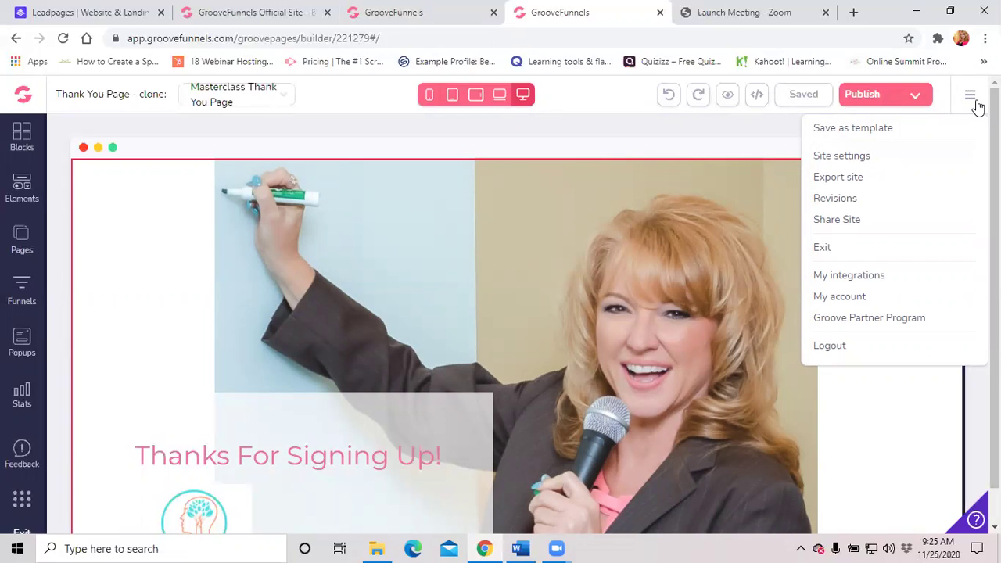
In Site settings, change the website name to 'Thank You Page for Black Friday Podcasting'
{"action": "left_click", "coordinate": [842, 156]}
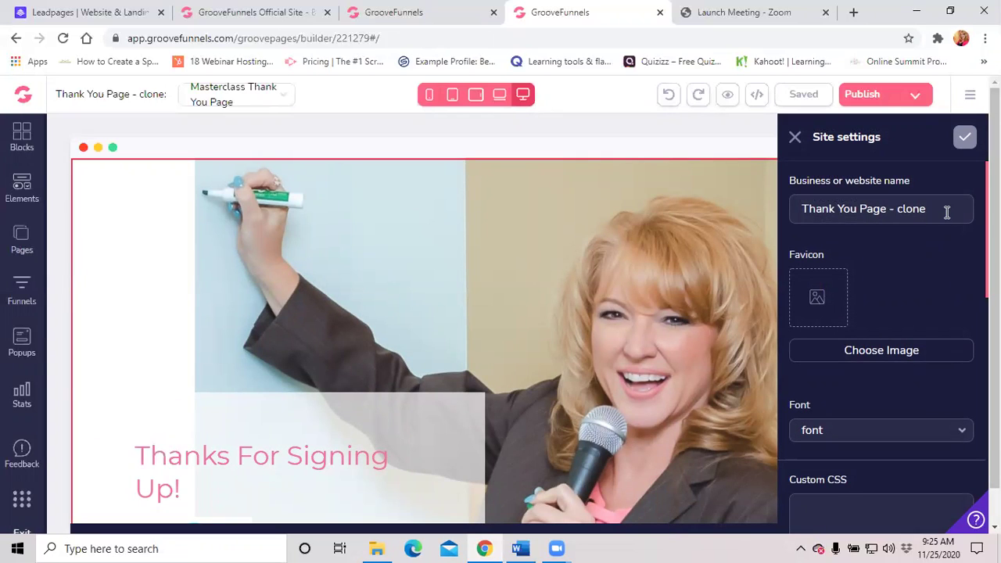
{"action": "left_click_drag", "start_coordinate": [946, 212], "coordinate": [892, 211]}
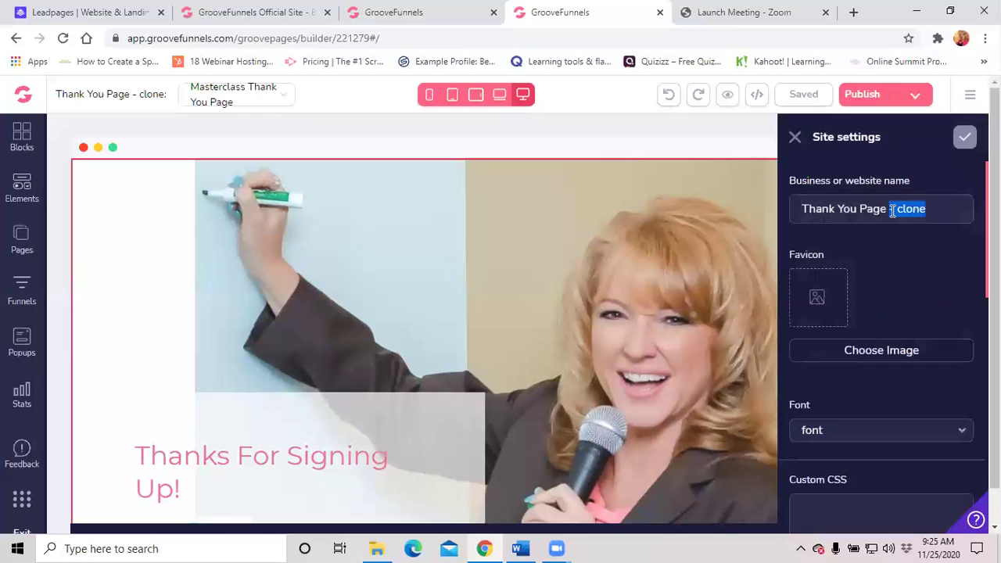
{"action": "key", "text": "BackSpace"}
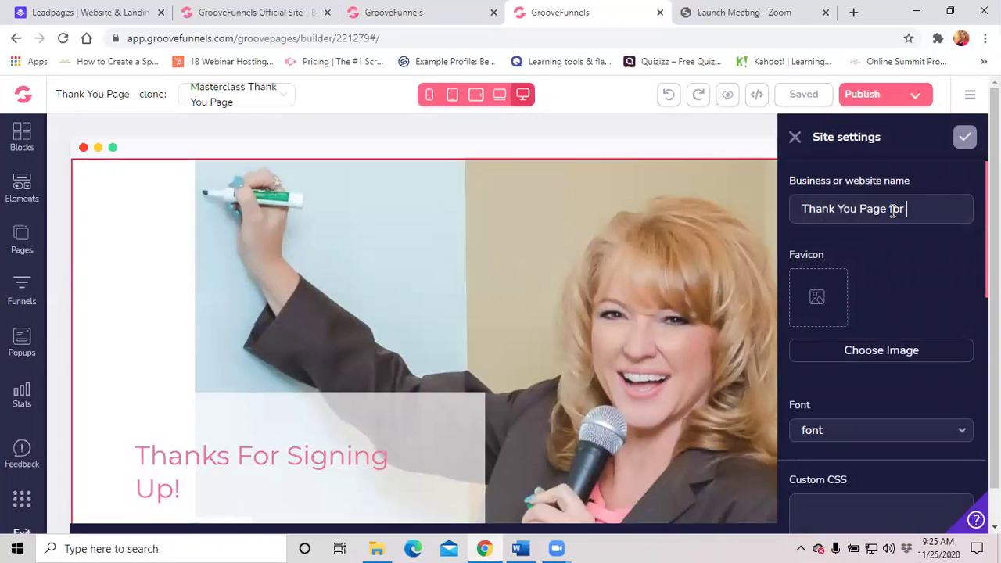
{"action": "type", "text": "ck Fri"}
{"action": "type", "text": "day "}
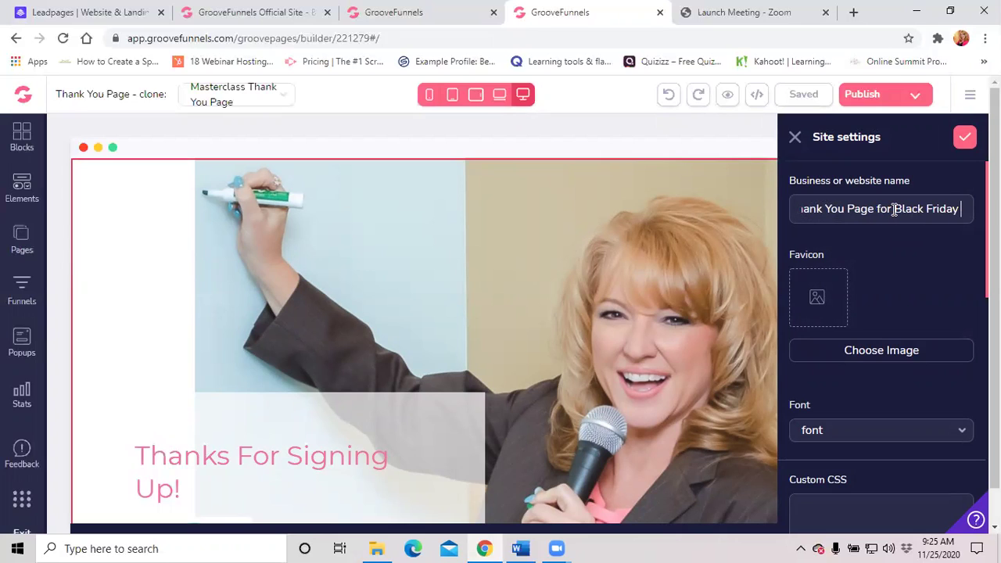
{"action": "type", "text": "Pp"}
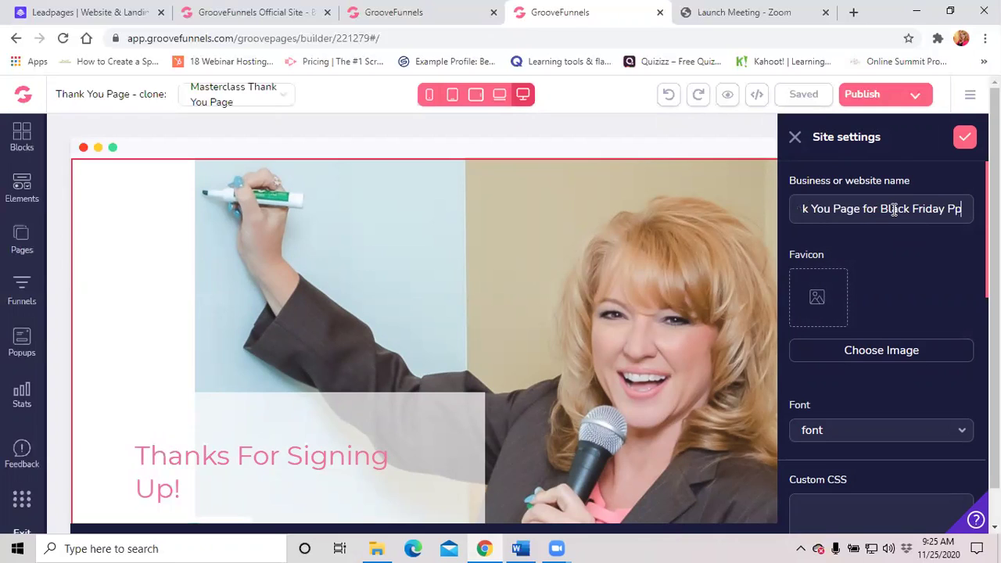
{"action": "type", "text": "a"}
{"action": "key", "text": "BackSpace"}
{"action": "key", "text": "BackSpace"}
{"action": "type", "text": "odc"}
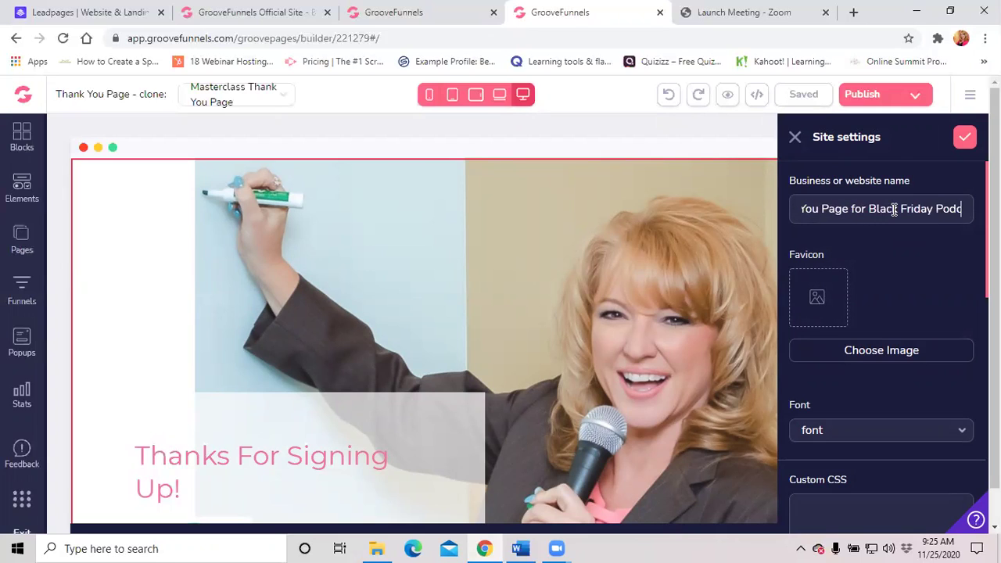
{"action": "type", "text": "asting"}
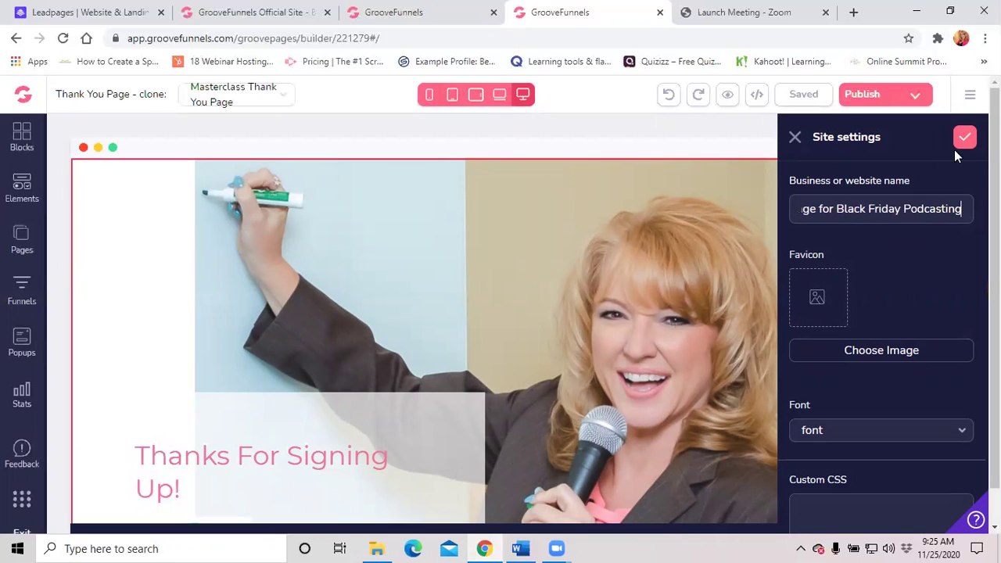
Confirm the new site name and close the Site settings panel
{"action": "scroll", "coordinate": [941, 230], "scroll_direction": "down", "scroll_amount": 5}
{"action": "scroll", "coordinate": [929, 333], "scroll_direction": "down", "scroll_amount": 4}
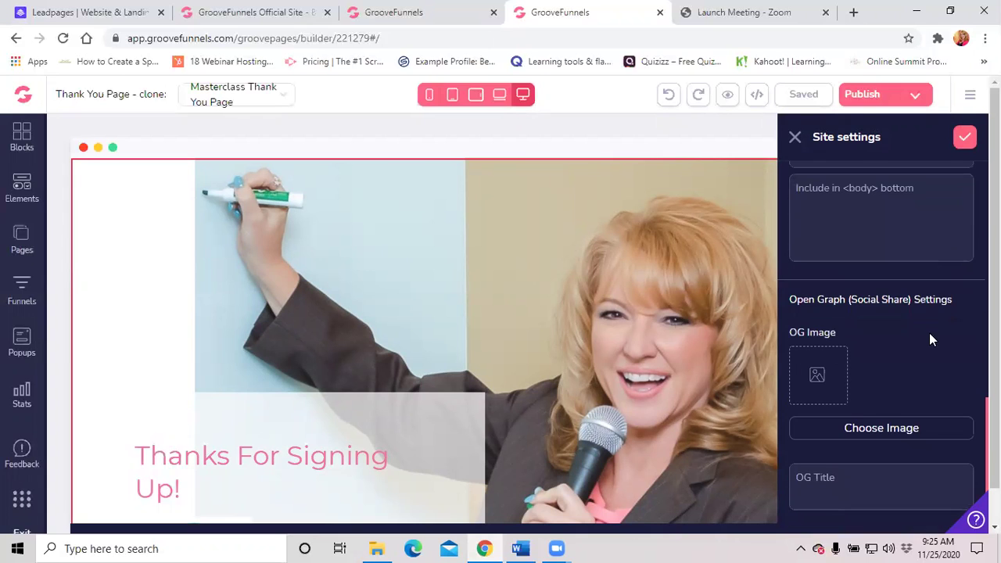
{"action": "scroll", "coordinate": [933, 347], "scroll_direction": "down", "scroll_amount": 1}
{"action": "scroll", "coordinate": [932, 348], "scroll_direction": "up", "scroll_amount": 2}
{"action": "scroll", "coordinate": [925, 337], "scroll_direction": "up", "scroll_amount": 5}
{"action": "scroll", "coordinate": [932, 289], "scroll_direction": "up", "scroll_amount": 2}
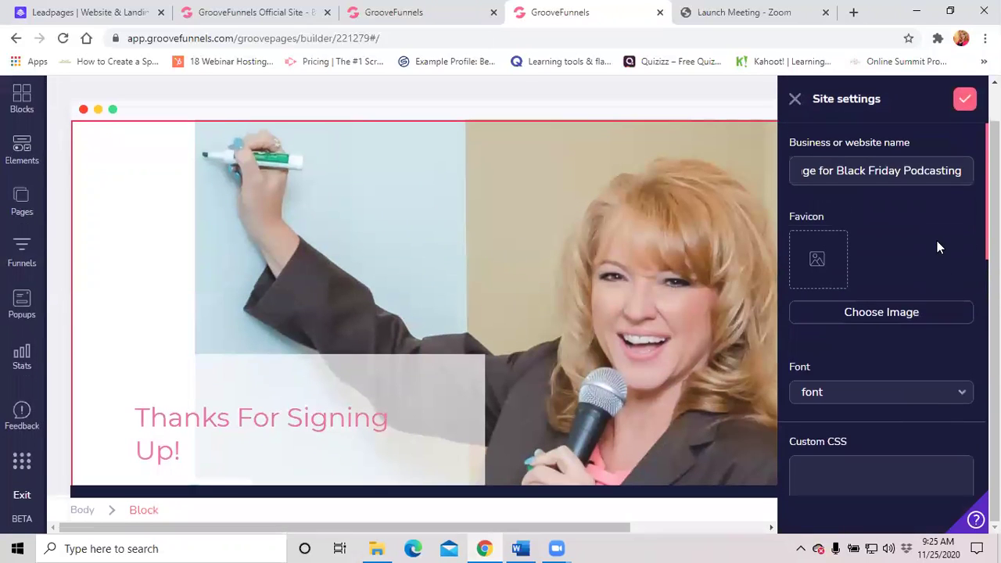
{"action": "scroll", "coordinate": [950, 195], "scroll_direction": "up", "scroll_amount": 1}
{"action": "left_click", "coordinate": [964, 139]}
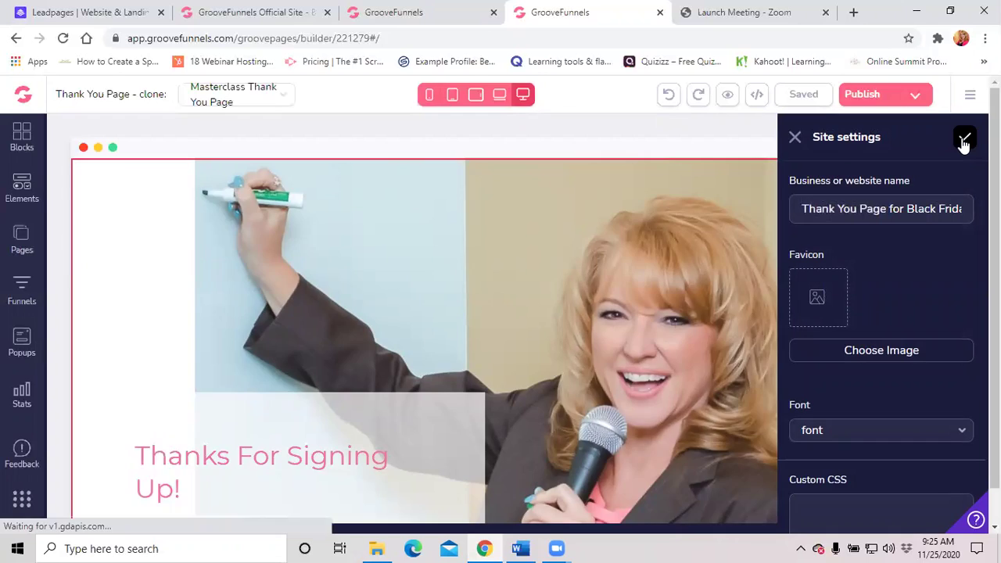
{"action": "left_click", "coordinate": [795, 141]}
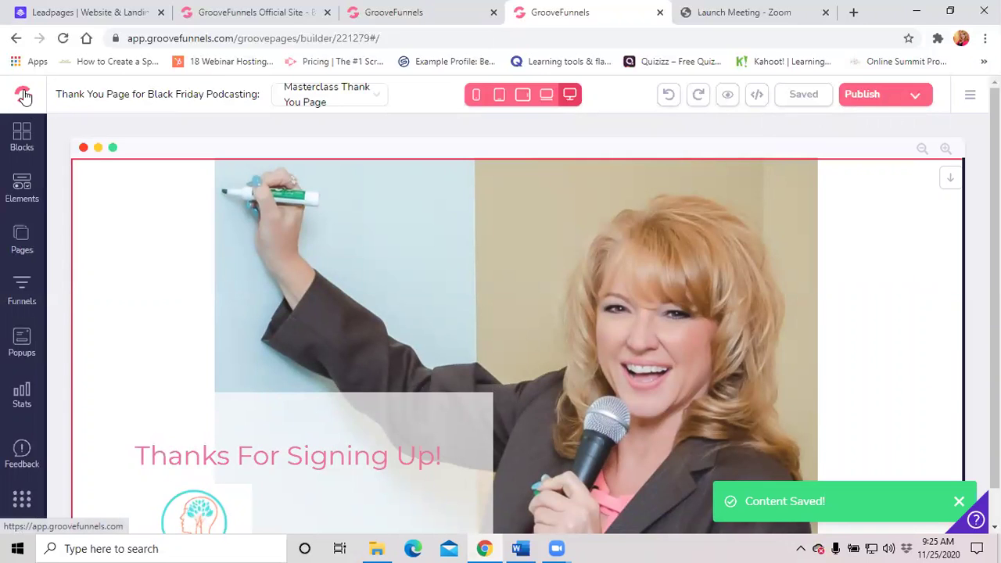
Go back to the My Sites list and browse the site cards
{"action": "left_click", "coordinate": [14, 41]}
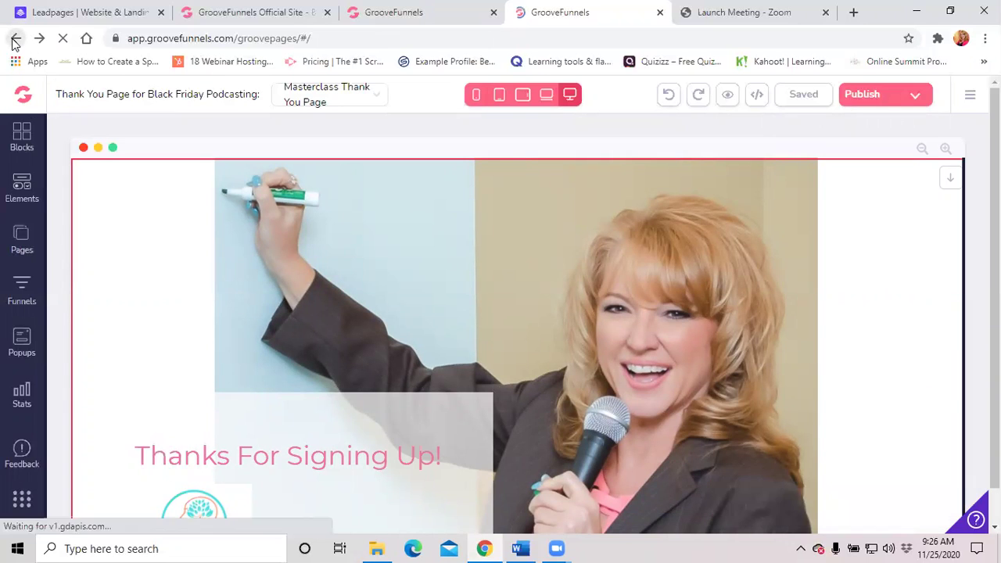
{"action": "scroll", "coordinate": [406, 329], "scroll_direction": "down", "scroll_amount": 4}
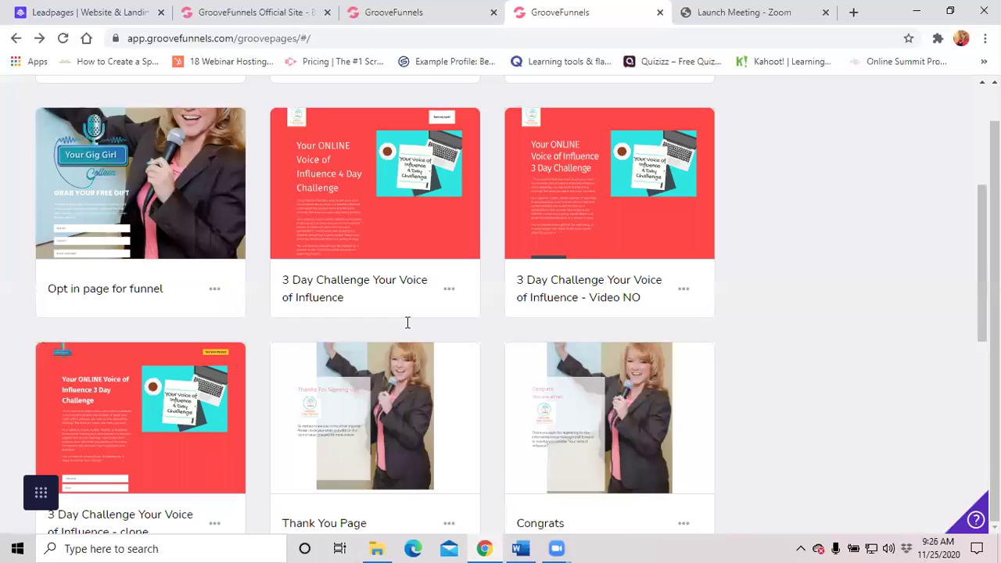
{"action": "scroll", "coordinate": [407, 321], "scroll_direction": "down", "scroll_amount": 3}
{"action": "scroll", "coordinate": [402, 353], "scroll_direction": "down", "scroll_amount": 3}
{"action": "scroll", "coordinate": [402, 355], "scroll_direction": "up", "scroll_amount": 3}
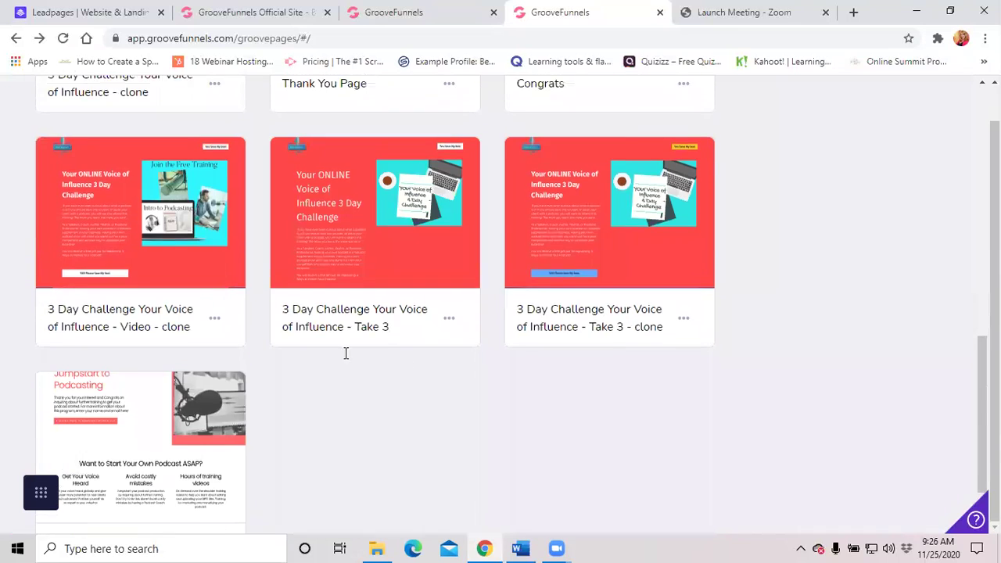
{"action": "scroll", "coordinate": [344, 351], "scroll_direction": "up", "scroll_amount": 6}
{"action": "scroll", "coordinate": [494, 313], "scroll_direction": "down", "scroll_amount": 2}
{"action": "scroll", "coordinate": [493, 320], "scroll_direction": "down", "scroll_amount": 1}
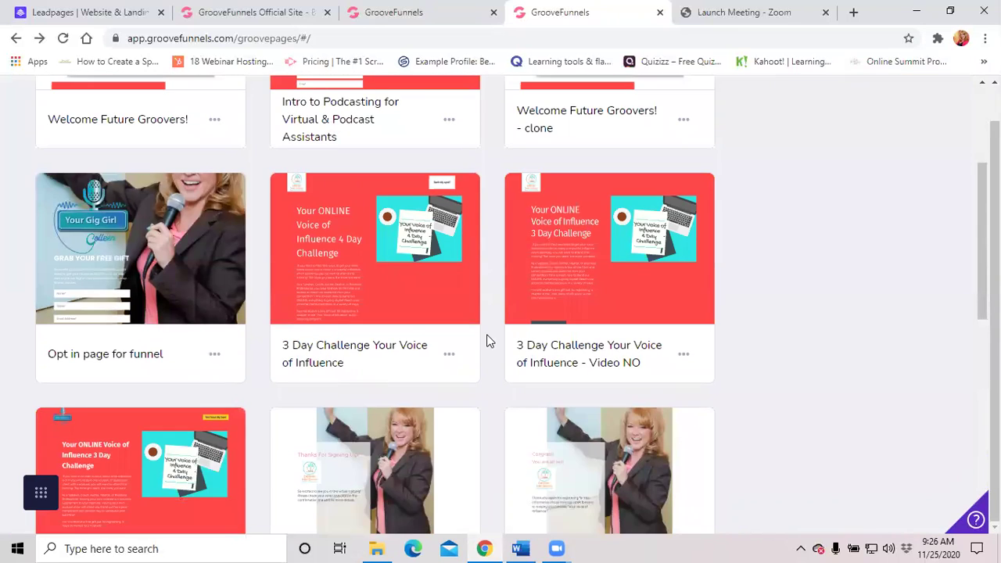
{"action": "scroll", "coordinate": [487, 342], "scroll_direction": "down", "scroll_amount": 2}
{"action": "scroll", "coordinate": [488, 344], "scroll_direction": "down", "scroll_amount": 1}
{"action": "scroll", "coordinate": [485, 348], "scroll_direction": "down", "scroll_amount": 4}
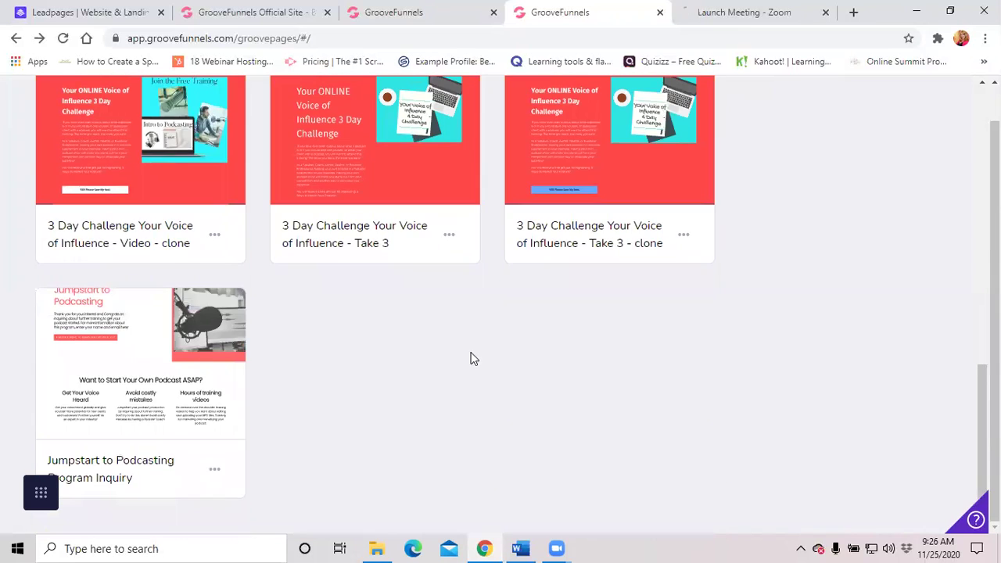
{"action": "scroll", "coordinate": [469, 356], "scroll_direction": "up", "scroll_amount": 1}
{"action": "scroll", "coordinate": [442, 362], "scroll_direction": "up", "scroll_amount": 2}
{"action": "scroll", "coordinate": [429, 355], "scroll_direction": "up", "scroll_amount": 3}
{"action": "scroll", "coordinate": [409, 350], "scroll_direction": "up", "scroll_amount": 5}
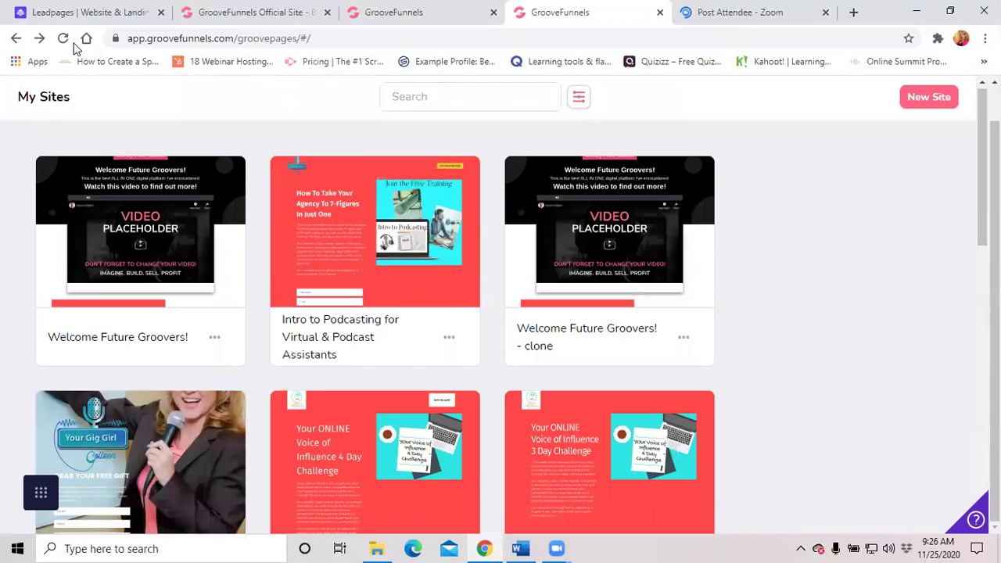
Reload My Sites and scroll to the renamed Thank You Page for Black Friday Podcasting card
{"action": "left_click", "coordinate": [64, 39]}
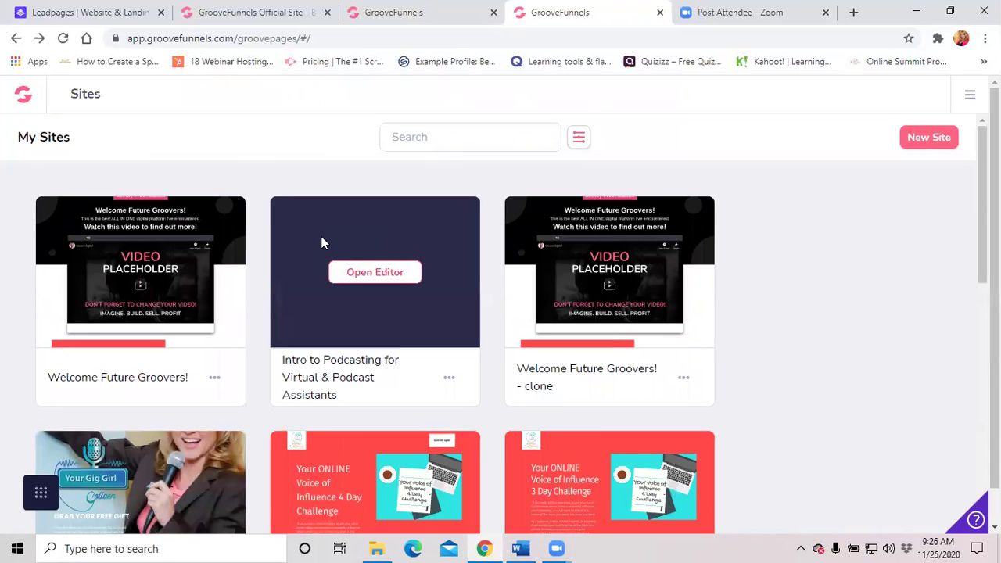
{"action": "scroll", "coordinate": [384, 284], "scroll_direction": "down", "scroll_amount": 3}
{"action": "scroll", "coordinate": [452, 336], "scroll_direction": "down", "scroll_amount": 3}
{"action": "scroll", "coordinate": [449, 330], "scroll_direction": "down", "scroll_amount": 4}
{"action": "scroll", "coordinate": [444, 412], "scroll_direction": "down", "scroll_amount": 1}
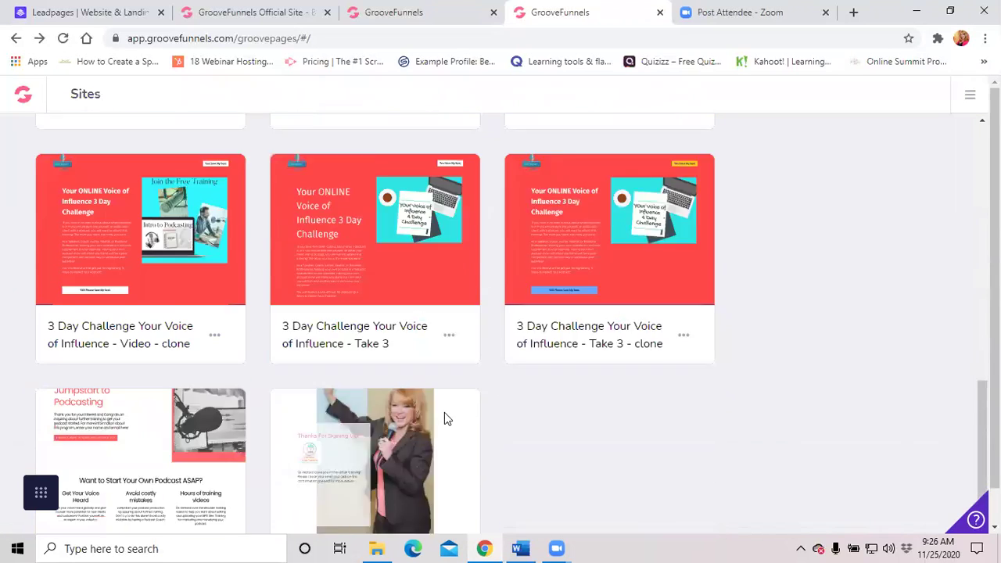
{"action": "scroll", "coordinate": [526, 399], "scroll_direction": "down", "scroll_amount": 1}
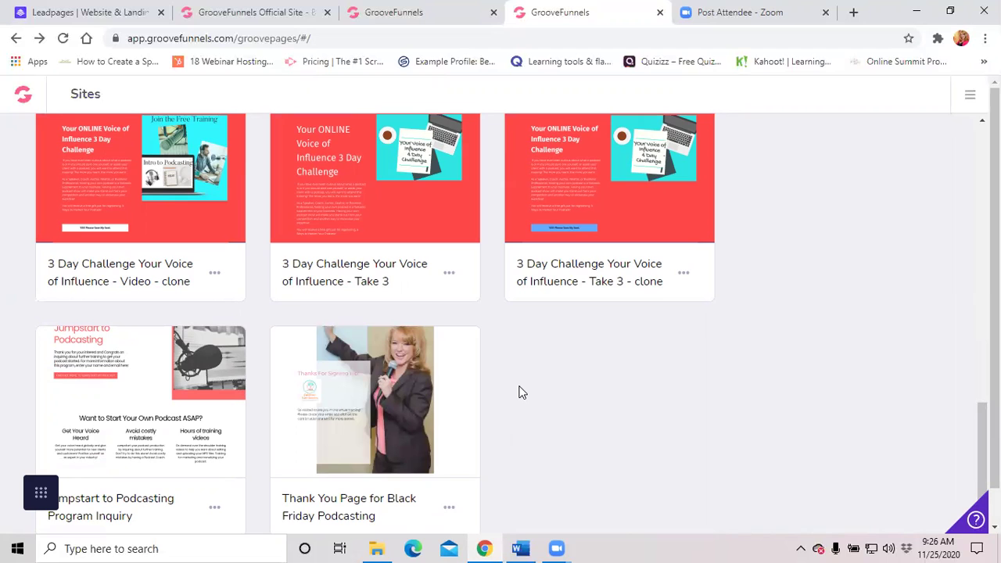
{"action": "scroll", "coordinate": [518, 383], "scroll_direction": "up", "scroll_amount": 3}
{"action": "scroll", "coordinate": [485, 297], "scroll_direction": "up", "scroll_amount": 1}
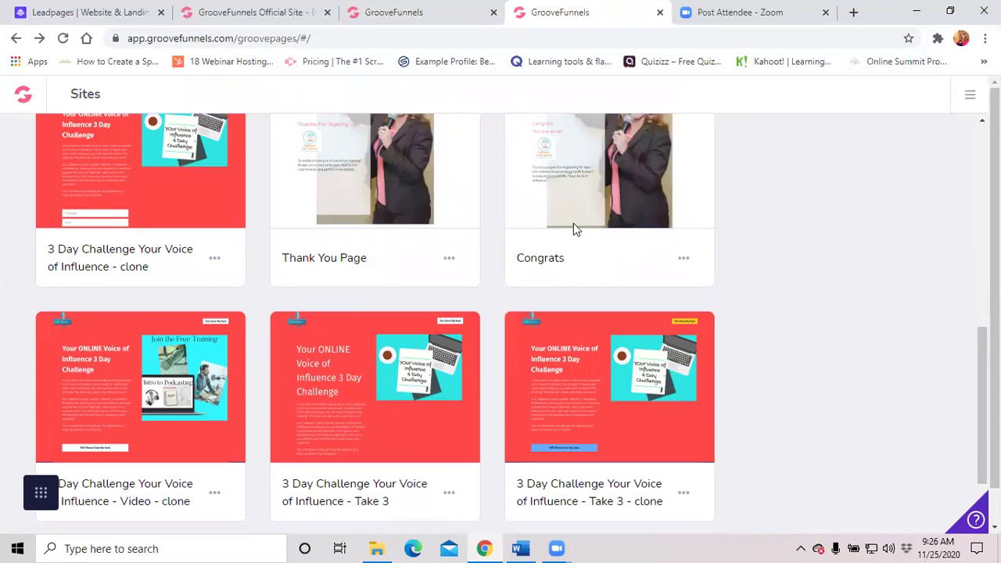
{"action": "scroll", "coordinate": [582, 376], "scroll_direction": "down", "scroll_amount": 3}
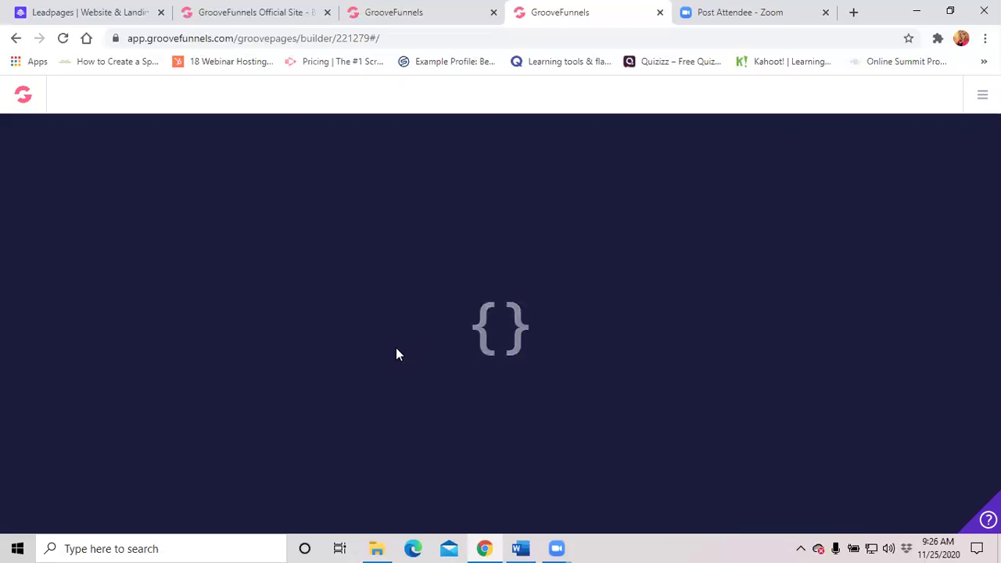
{"action": "scroll", "coordinate": [403, 329], "scroll_direction": "down", "scroll_amount": 3}
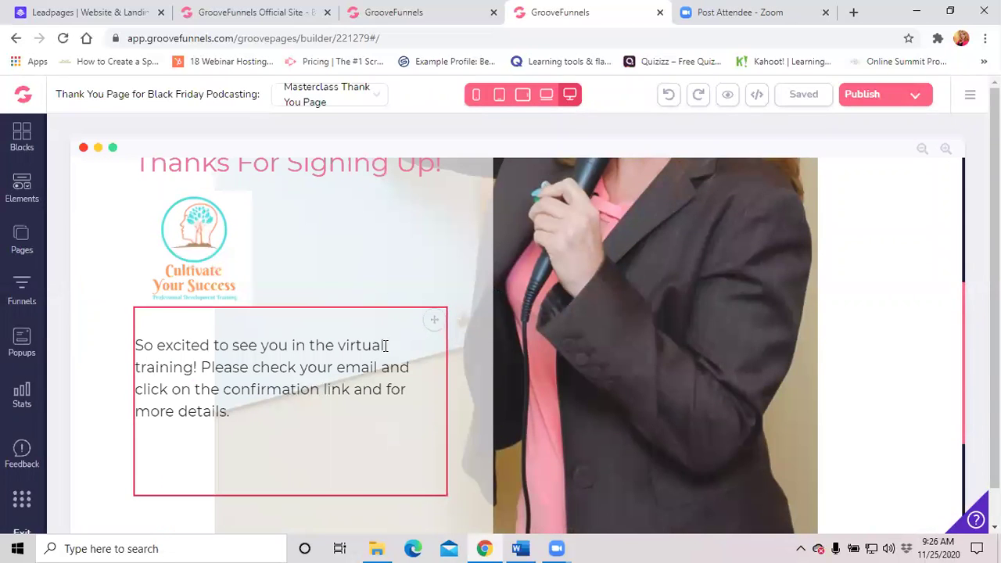
{"action": "scroll", "coordinate": [395, 341], "scroll_direction": "up", "scroll_amount": 3}
{"action": "scroll", "coordinate": [383, 345], "scroll_direction": "up", "scroll_amount": 1}
{"action": "scroll", "coordinate": [386, 356], "scroll_direction": "down", "scroll_amount": 4}
{"action": "scroll", "coordinate": [386, 357], "scroll_direction": "up", "scroll_amount": 3}
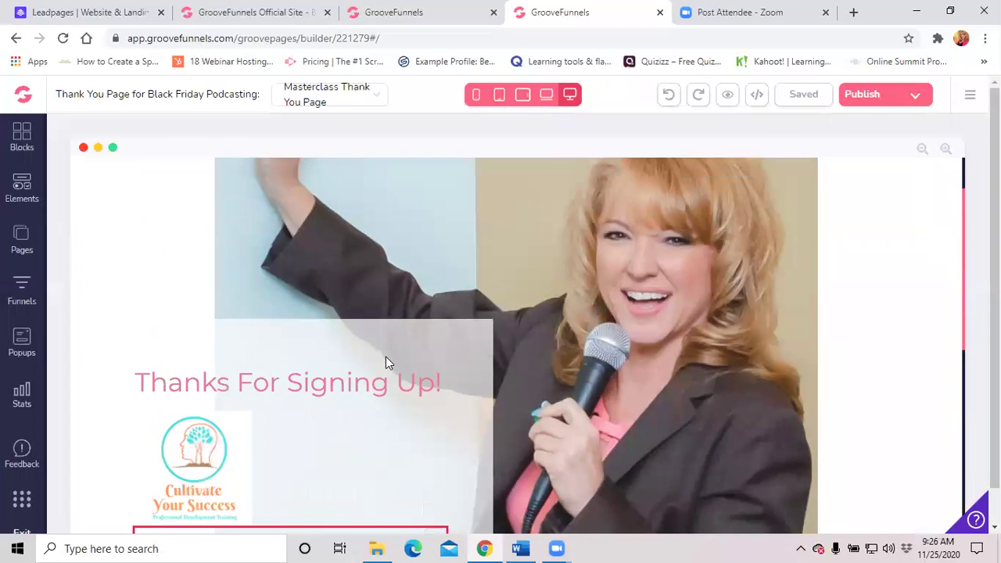
{"action": "scroll", "coordinate": [386, 357], "scroll_direction": "up", "scroll_amount": 1}
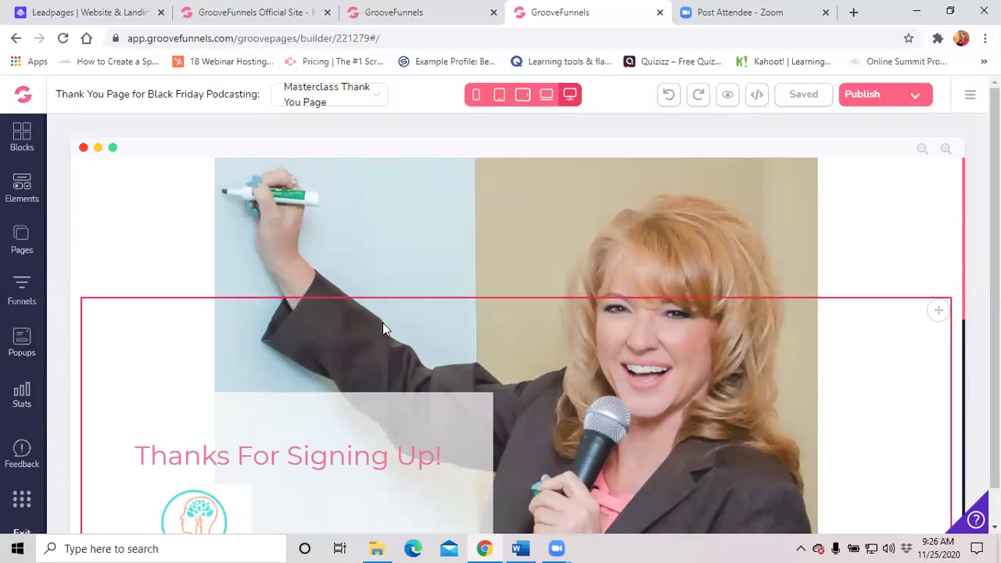
{"action": "scroll", "coordinate": [484, 310], "scroll_direction": "down", "scroll_amount": 1}
{"action": "scroll", "coordinate": [485, 311], "scroll_direction": "down", "scroll_amount": 2}
{"action": "scroll", "coordinate": [485, 310], "scroll_direction": "up", "scroll_amount": 3}
{"action": "scroll", "coordinate": [463, 372], "scroll_direction": "down", "scroll_amount": 3}
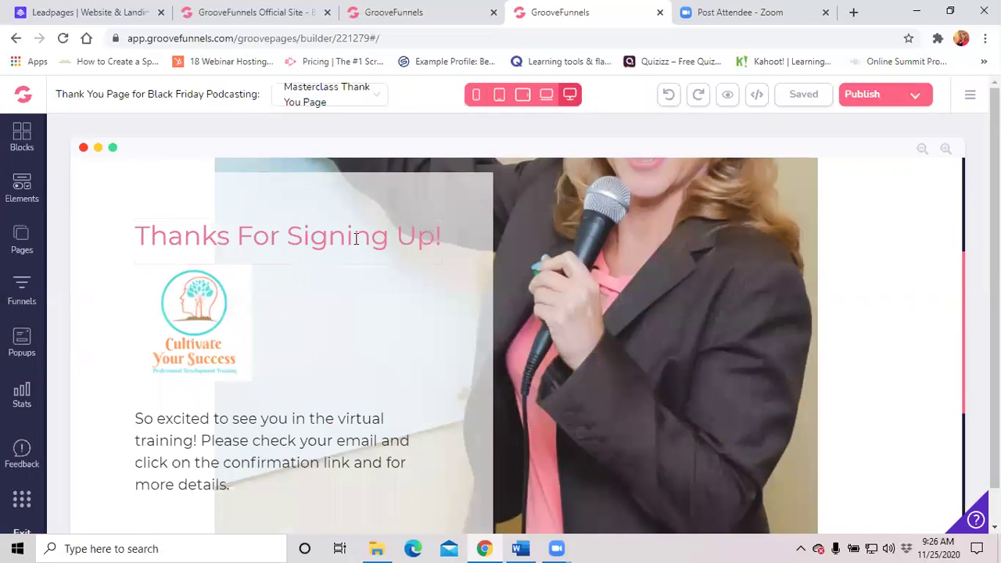
{"action": "scroll", "coordinate": [380, 357], "scroll_direction": "down", "scroll_amount": 3}
{"action": "scroll", "coordinate": [287, 336], "scroll_direction": "up", "scroll_amount": 2}
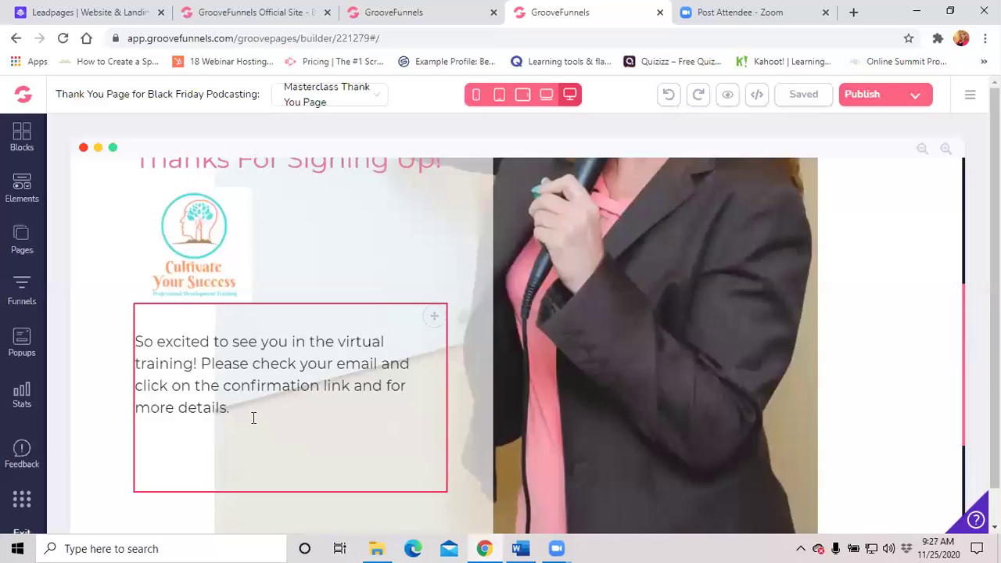
{"action": "scroll", "coordinate": [252, 415], "scroll_direction": "down", "scroll_amount": 3}
{"action": "scroll", "coordinate": [266, 416], "scroll_direction": "up", "scroll_amount": 3}
{"action": "scroll", "coordinate": [273, 413], "scroll_direction": "up", "scroll_amount": 3}
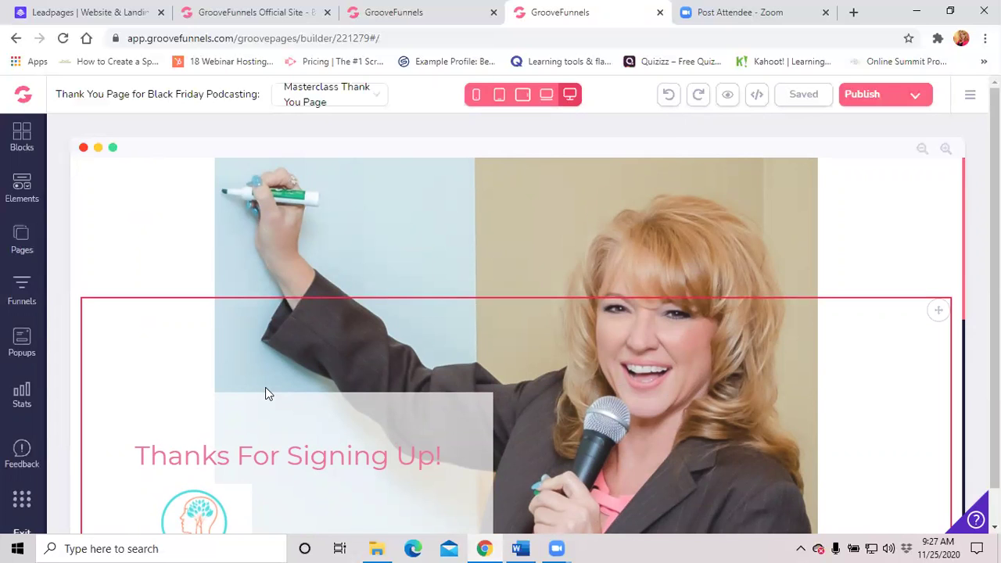
{"action": "scroll", "coordinate": [434, 366], "scroll_direction": "down", "scroll_amount": 3}
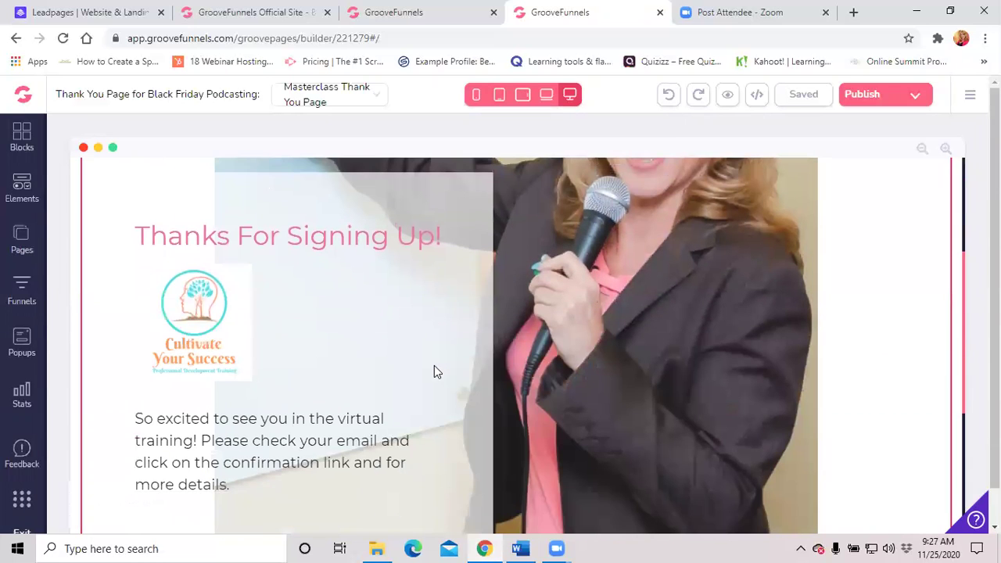
{"action": "scroll", "coordinate": [434, 365], "scroll_direction": "up", "scroll_amount": 2}
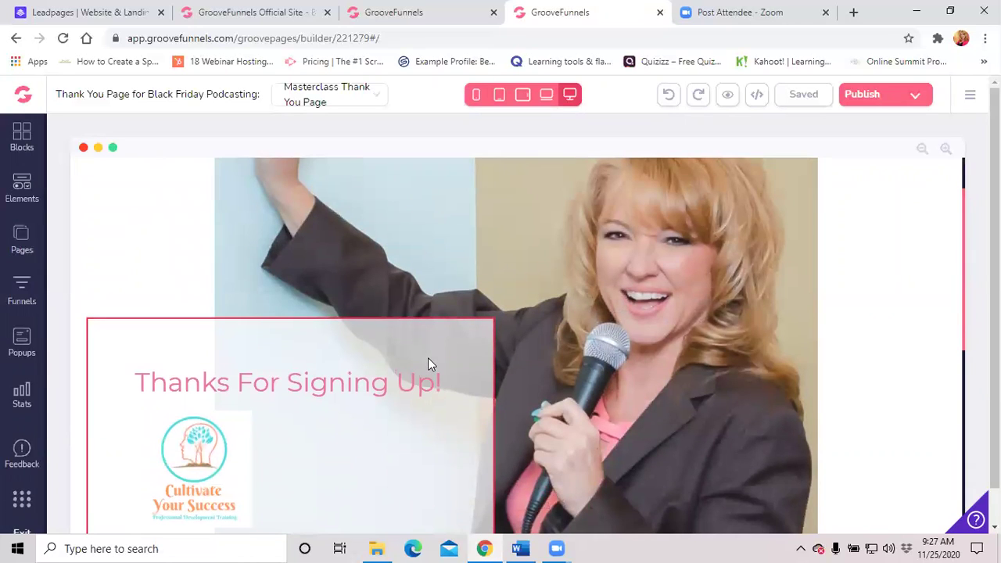
{"action": "scroll", "coordinate": [427, 365], "scroll_direction": "down", "scroll_amount": 3}
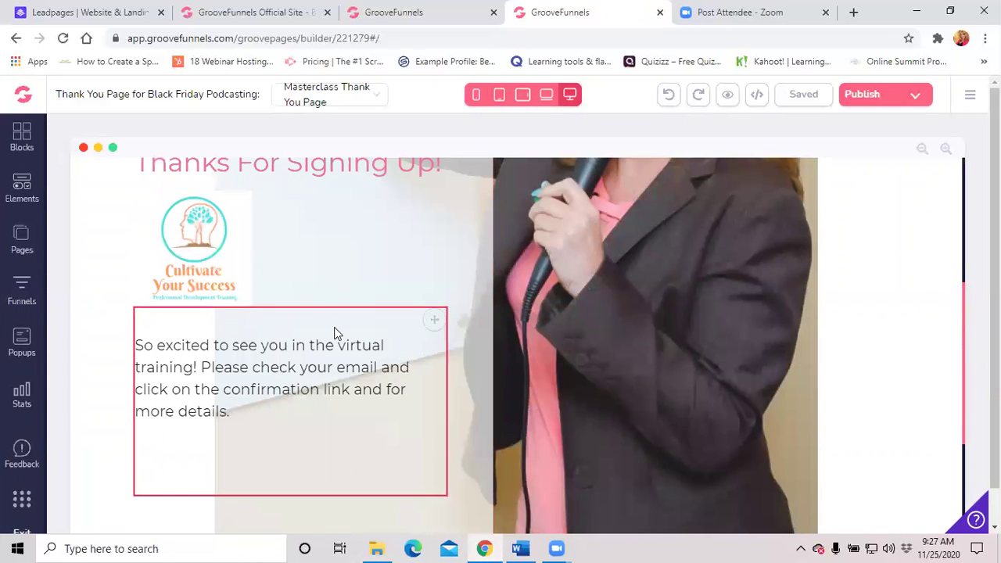
{"action": "scroll", "coordinate": [337, 330], "scroll_direction": "up", "scroll_amount": 1}
{"action": "scroll", "coordinate": [324, 362], "scroll_direction": "up", "scroll_amount": 2}
{"action": "scroll", "coordinate": [331, 352], "scroll_direction": "up", "scroll_amount": 1}
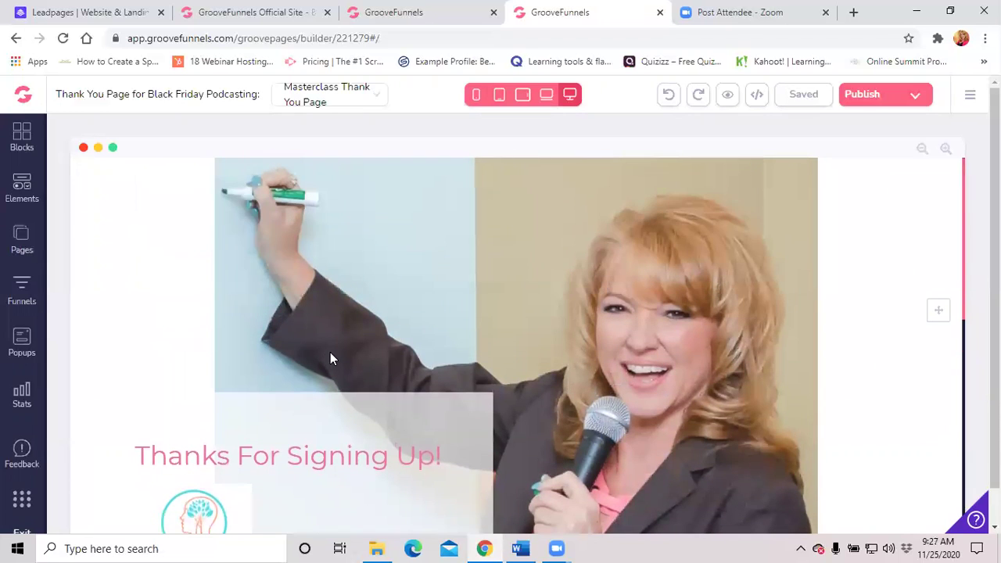
{"action": "scroll", "coordinate": [467, 322], "scroll_direction": "down", "scroll_amount": 4}
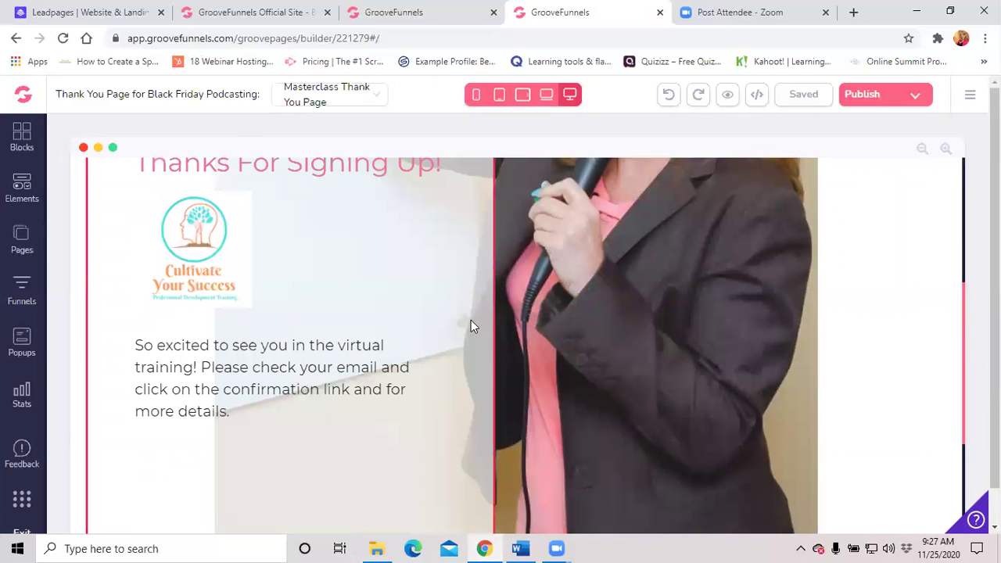
{"action": "scroll", "coordinate": [471, 321], "scroll_direction": "down", "scroll_amount": 2}
{"action": "scroll", "coordinate": [480, 348], "scroll_direction": "up", "scroll_amount": 1}
{"action": "scroll", "coordinate": [453, 356], "scroll_direction": "up", "scroll_amount": 3}
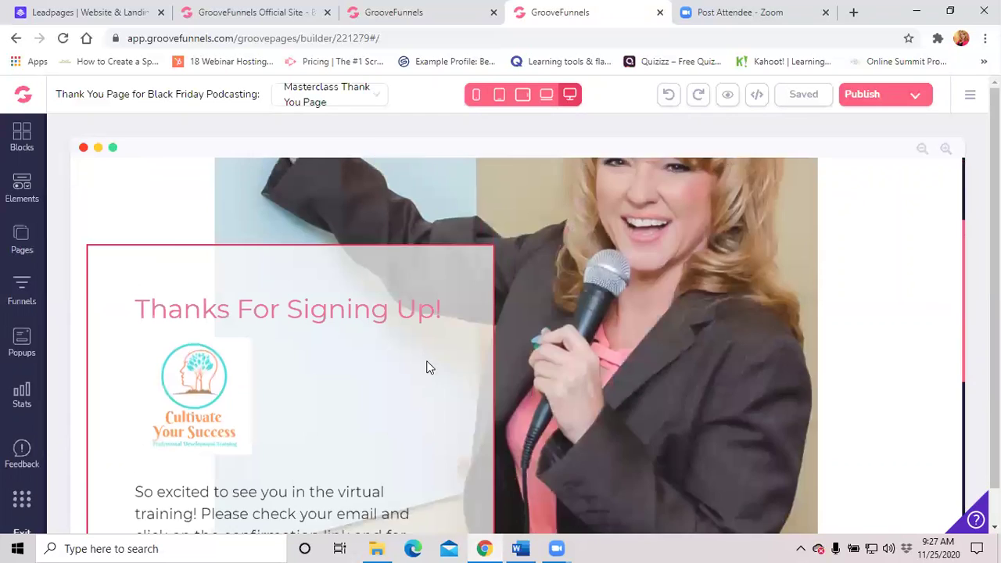
{"action": "scroll", "coordinate": [429, 364], "scroll_direction": "up", "scroll_amount": 2}
{"action": "left_click", "coordinate": [406, 260]}
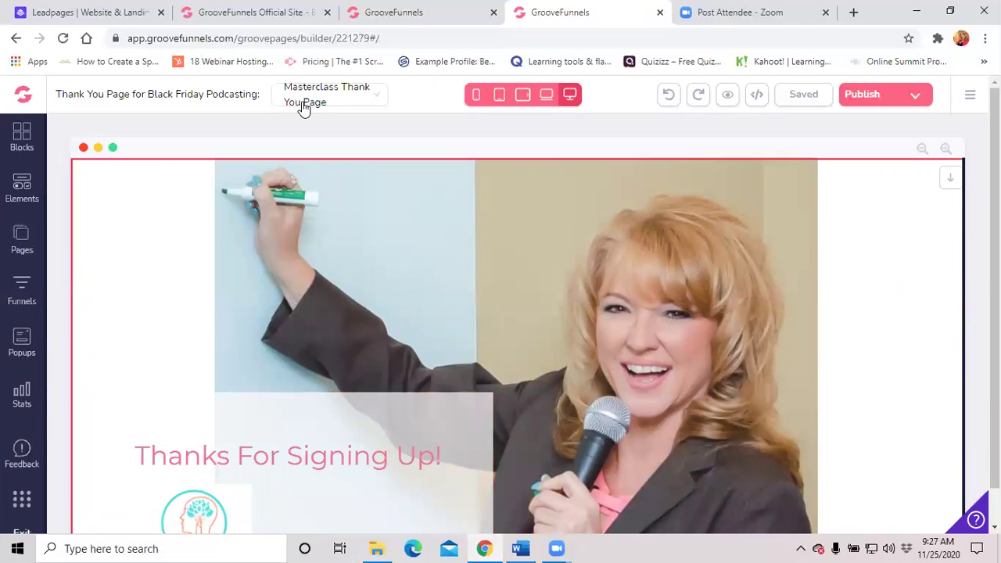
{"action": "left_click", "coordinate": [434, 11]}
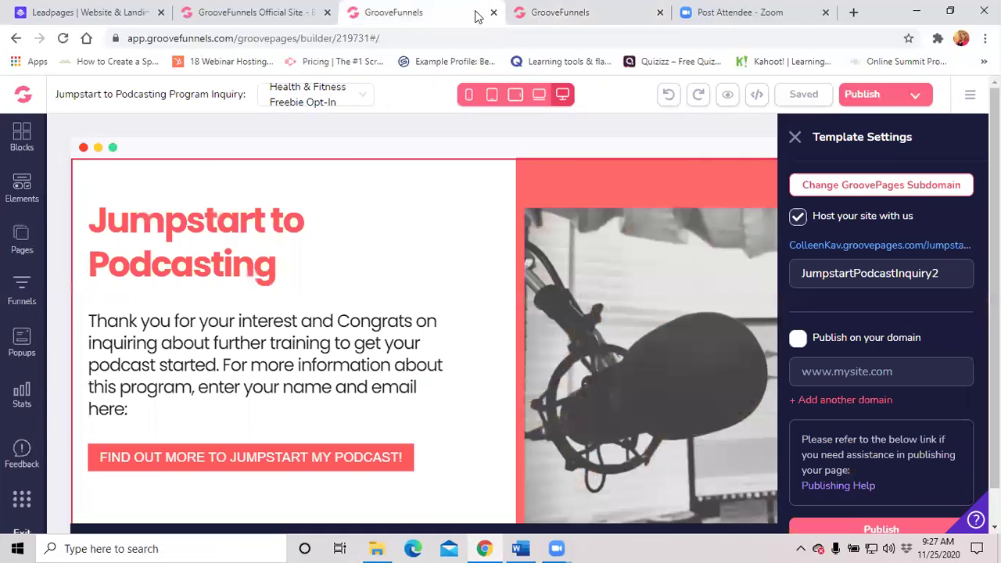
{"action": "left_click", "coordinate": [593, 17]}
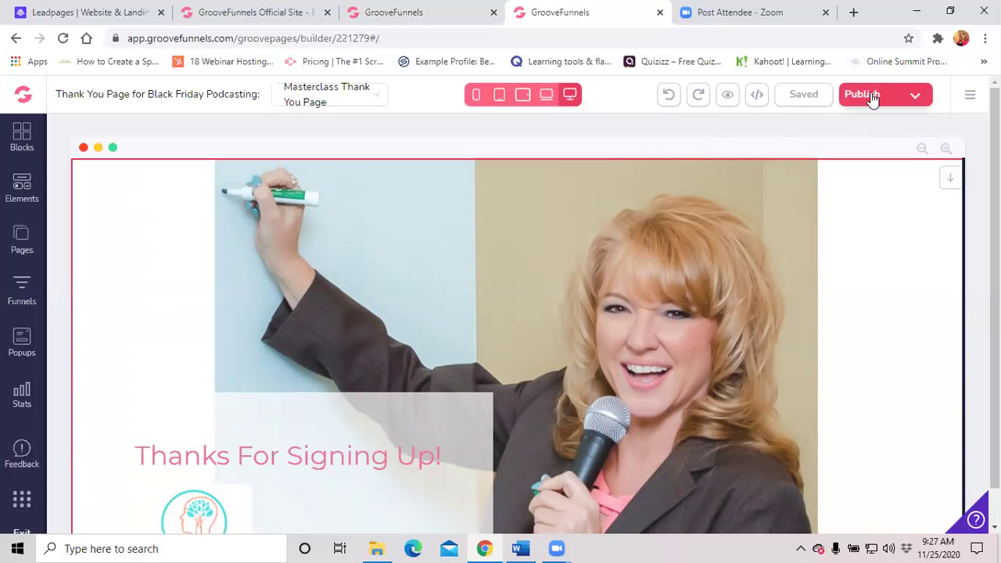
Bring the 'Post Attendee - Zoom' page with its COVID-19 resources to the front
{"action": "left_click", "coordinate": [749, 16]}
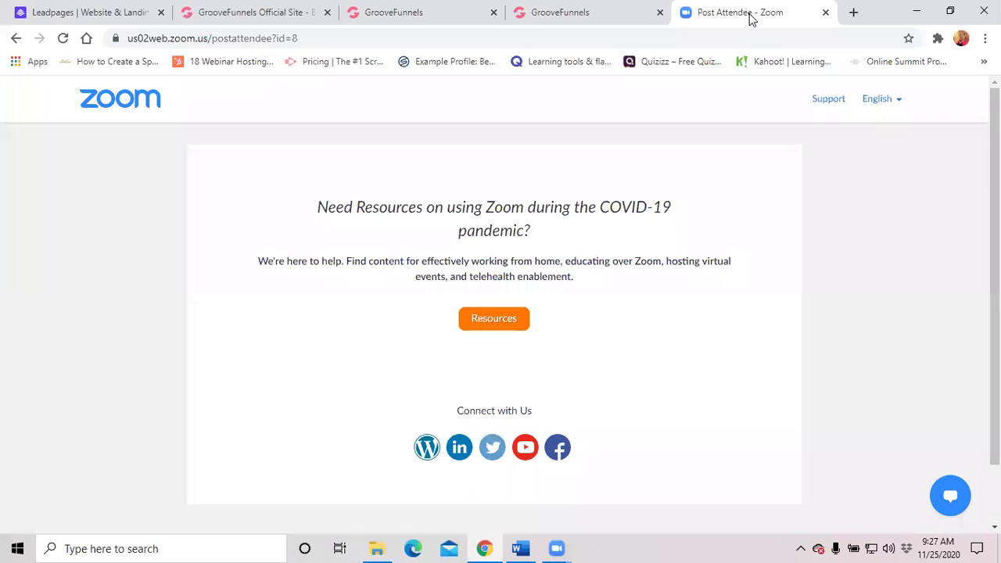